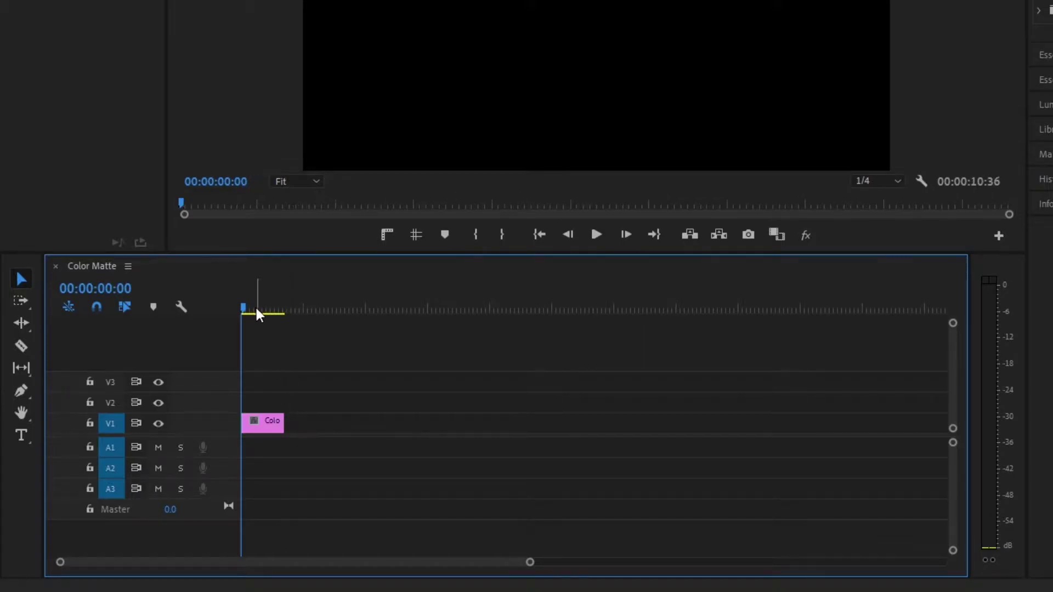
Find the Grid video effect and apply it to the Color Matte clip on V1.
{"action": "left_click_drag", "start_coordinate": [248, 304], "coordinate": [176, 307]}
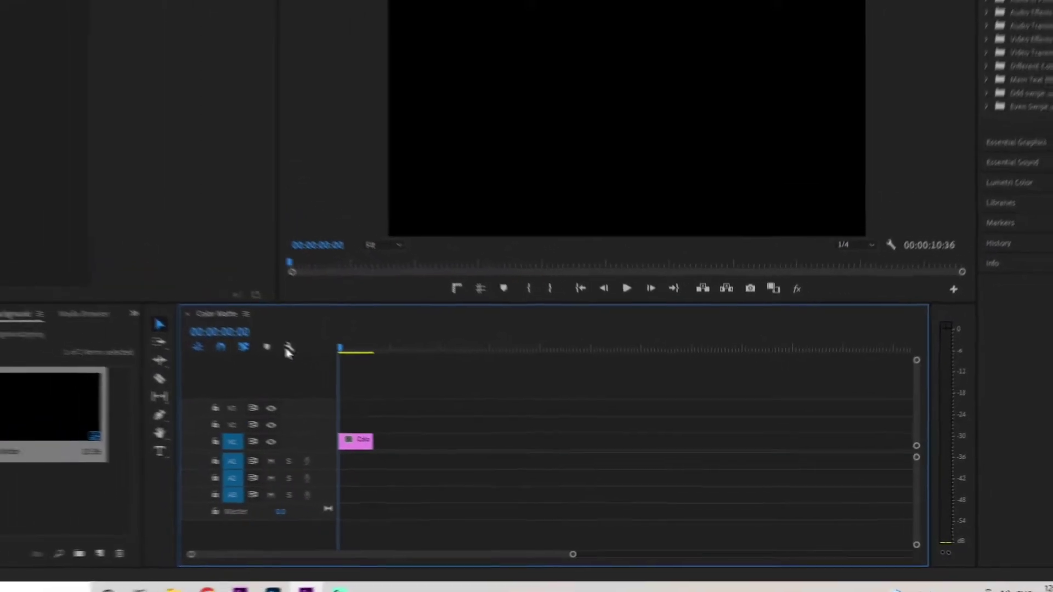
{"action": "left_click", "coordinate": [978, 71]}
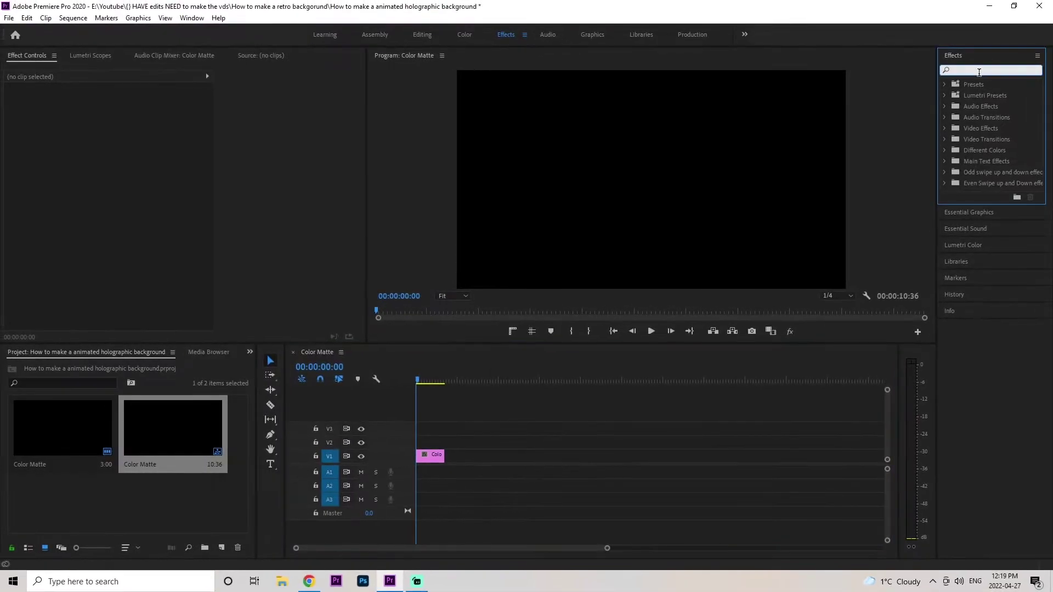
{"action": "type", "text": "grid"}
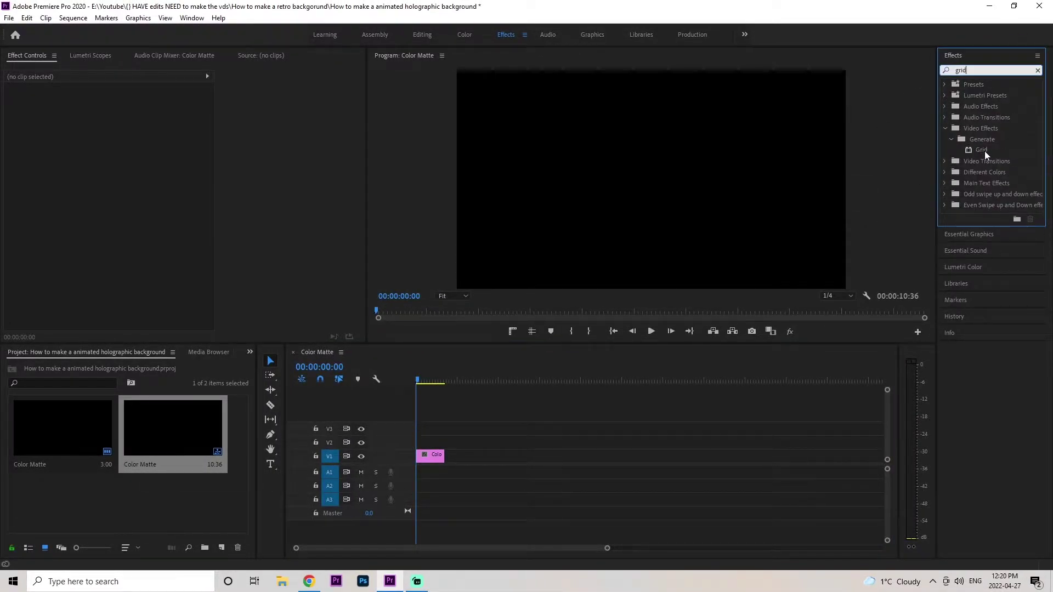
{"action": "left_click_drag", "start_coordinate": [985, 155], "coordinate": [746, 213]}
{"action": "left_click_drag", "start_coordinate": [507, 364], "coordinate": [430, 457]}
Set the Grid effect's Corner to 1129, 650.
{"action": "left_click_drag", "start_coordinate": [359, 223], "coordinate": [361, 272]}
{"action": "left_click", "coordinate": [114, 230]}
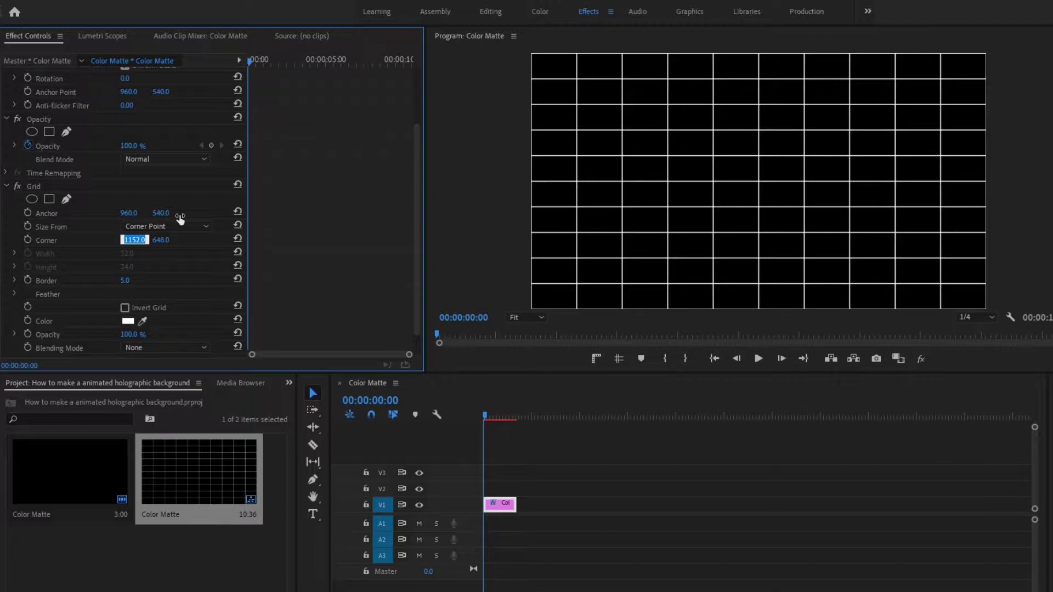
{"action": "type", "text": "1129"}
{"action": "key", "text": "Tab"}
{"action": "type", "text": "650"}
{"action": "key", "text": "Return"}
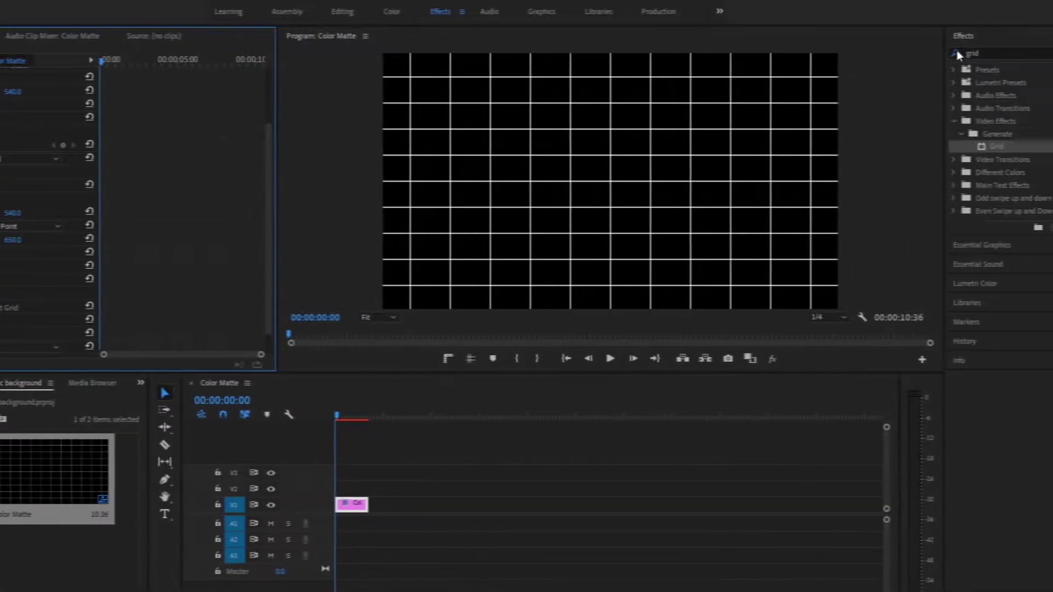
Find the Basic 3D effect and apply it to the Color Matte clip.
{"action": "left_click_drag", "start_coordinate": [1008, 54], "coordinate": [878, 39]}
{"action": "type", "text": "3d"}
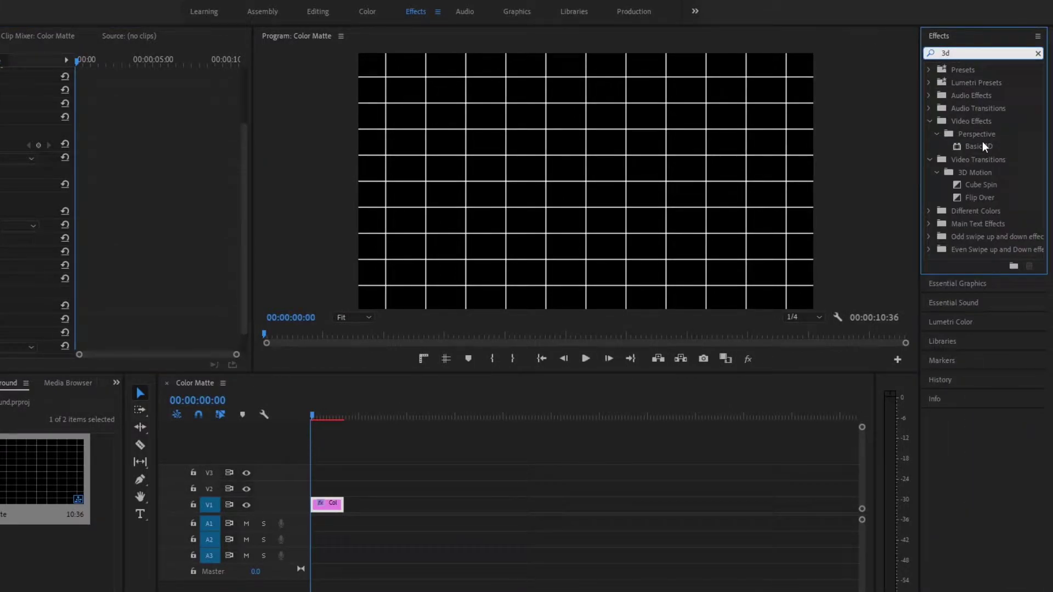
{"action": "left_click_drag", "start_coordinate": [983, 146], "coordinate": [978, 148]}
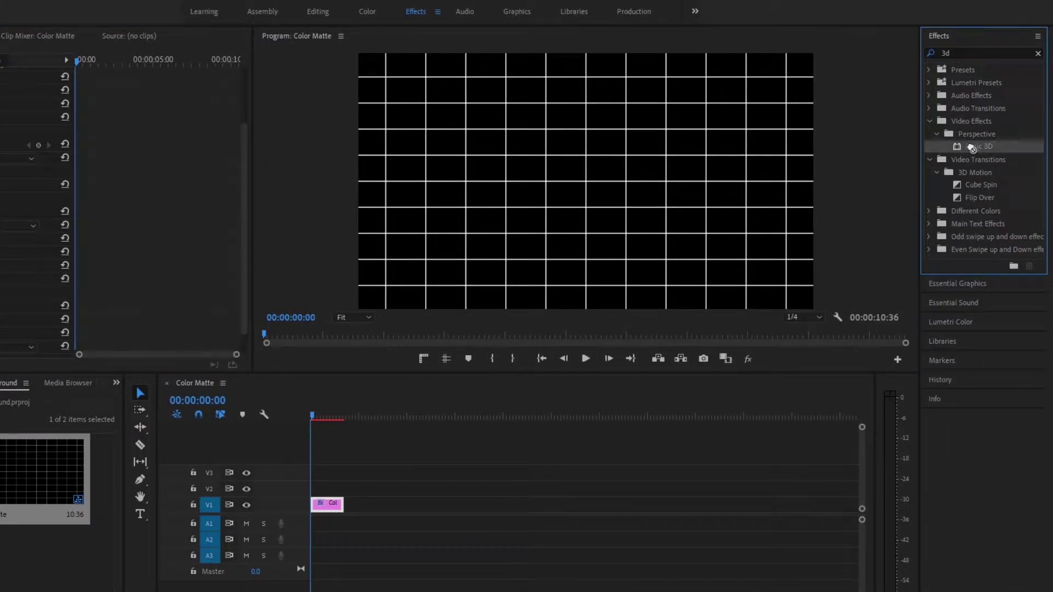
{"action": "left_click_drag", "start_coordinate": [324, 466], "coordinate": [327, 504]}
Set the Basic 3D Tilt to 70° so the grid lies in perspective.
{"action": "left_click_drag", "start_coordinate": [245, 255], "coordinate": [245, 268]}
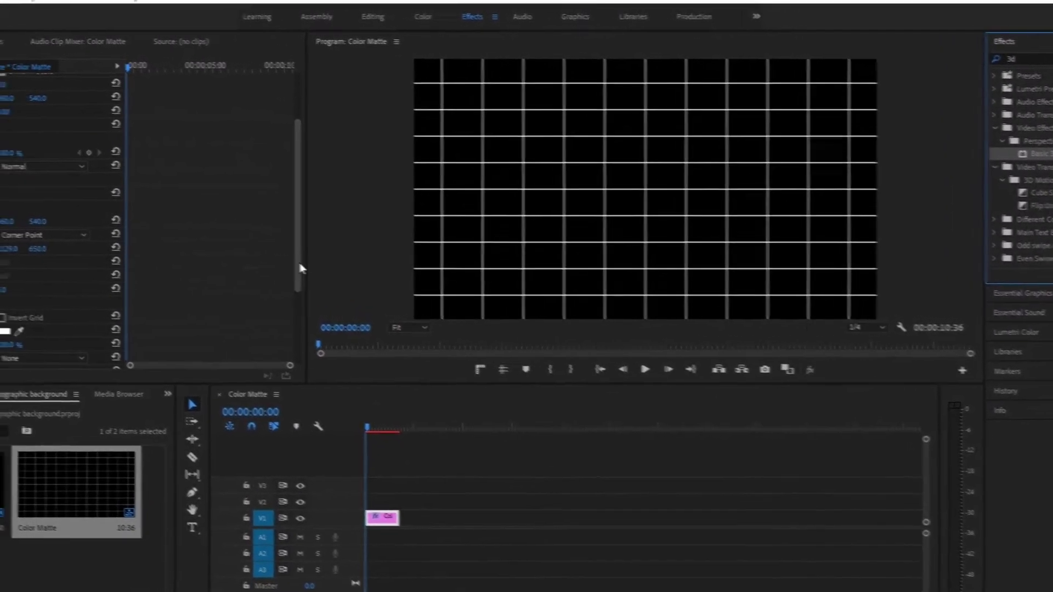
{"action": "left_click_drag", "start_coordinate": [435, 306], "coordinate": [435, 365]}
{"action": "left_click", "coordinate": [135, 312]}
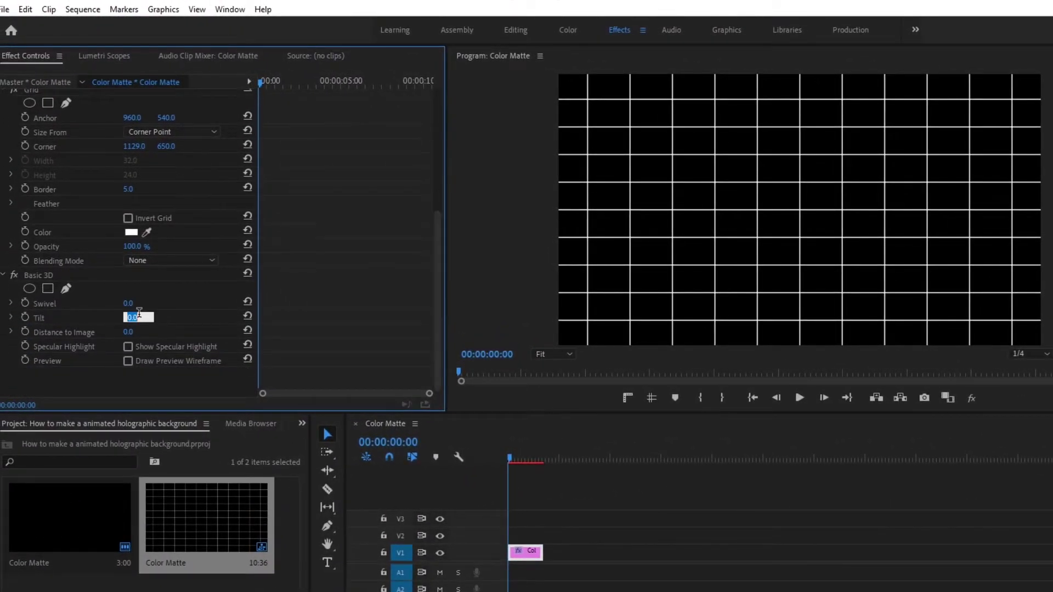
{"action": "type", "text": "70"}
{"action": "key", "text": "Return"}
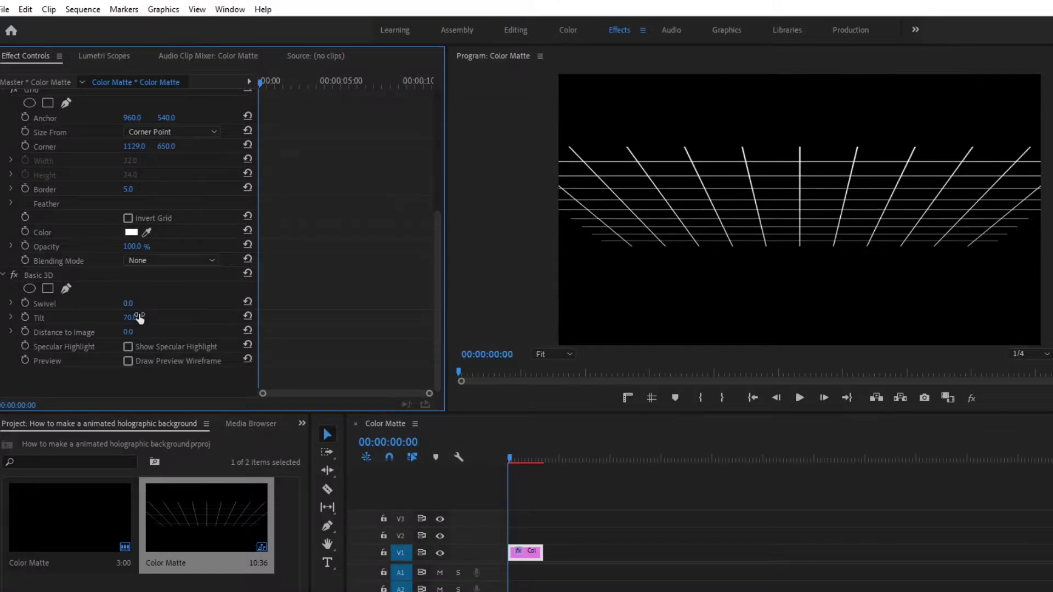
Set the clip's Motion Scale to 125 and its vertical Position to 312.
{"action": "left_click_drag", "start_coordinate": [440, 354], "coordinate": [439, 190]}
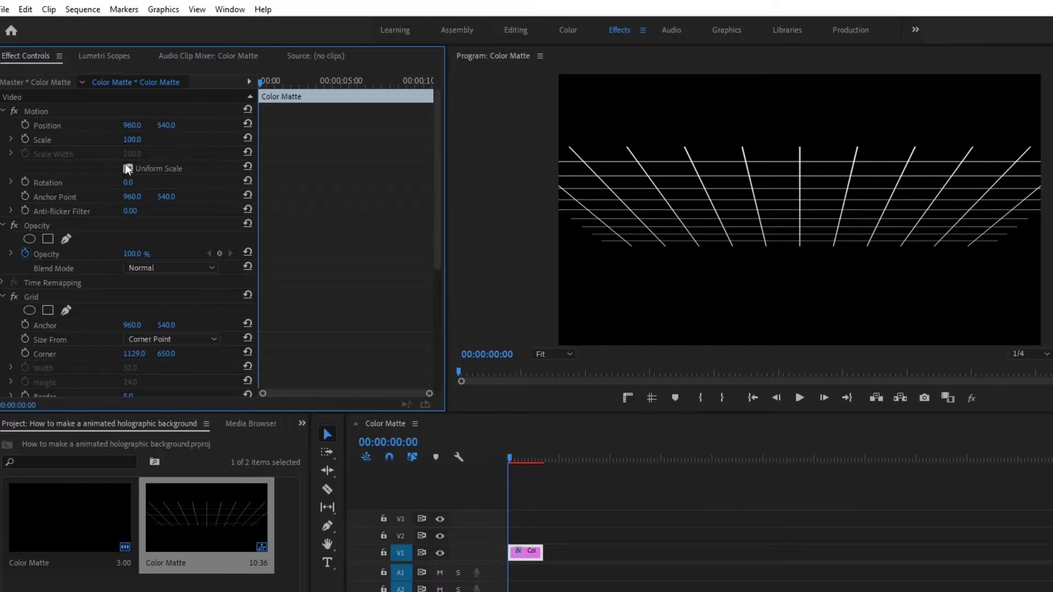
{"action": "left_click", "coordinate": [135, 140]}
{"action": "type", "text": "125"}
{"action": "key", "text": "Return"}
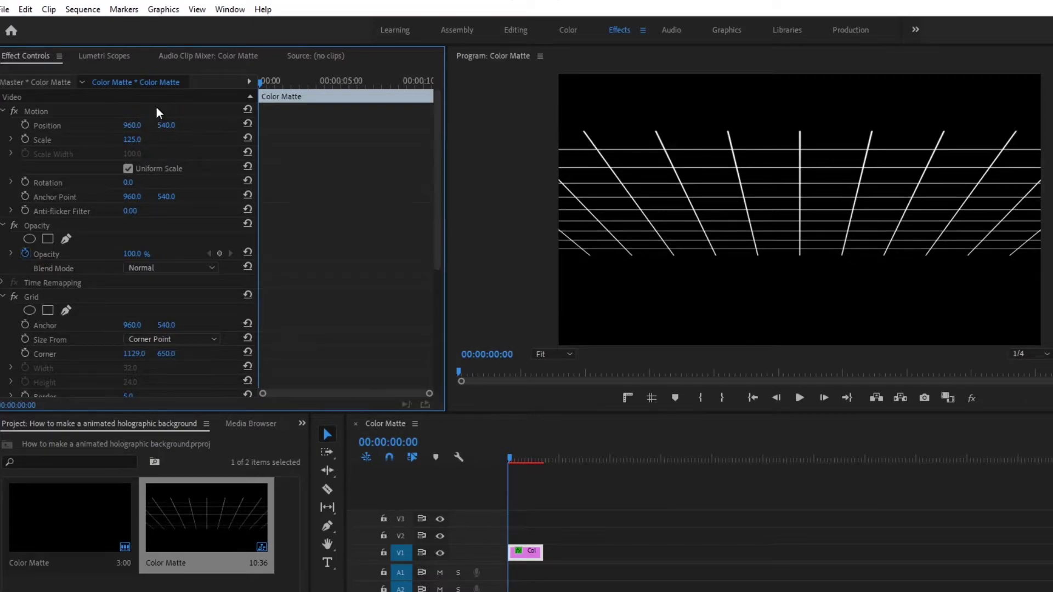
{"action": "left_click", "coordinate": [167, 130]}
{"action": "type", "text": "312"}
{"action": "key", "text": "Return"}
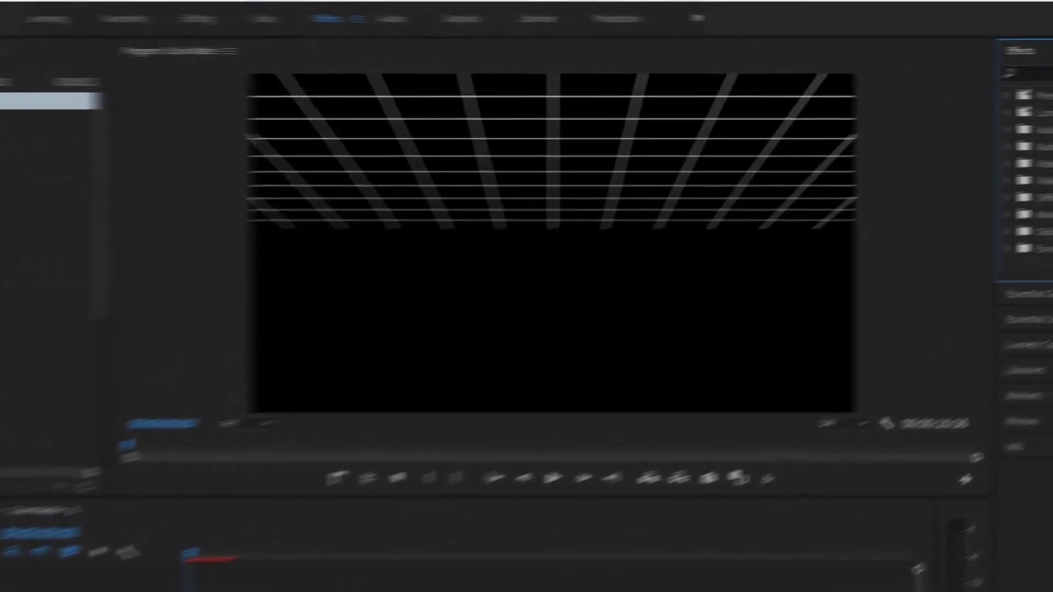
Apply the Offset effect to the Color Matte clip and reorder it above Basic 3D.
{"action": "left_click", "coordinate": [956, 71]}
{"action": "type", "text": "off"}
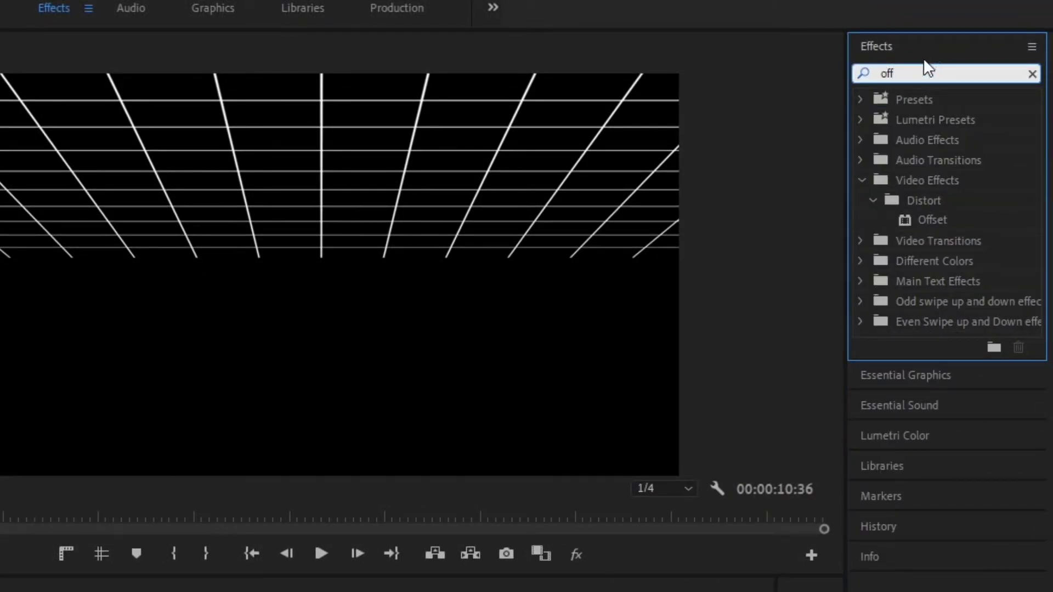
{"action": "left_click_drag", "start_coordinate": [962, 219], "coordinate": [395, 471]}
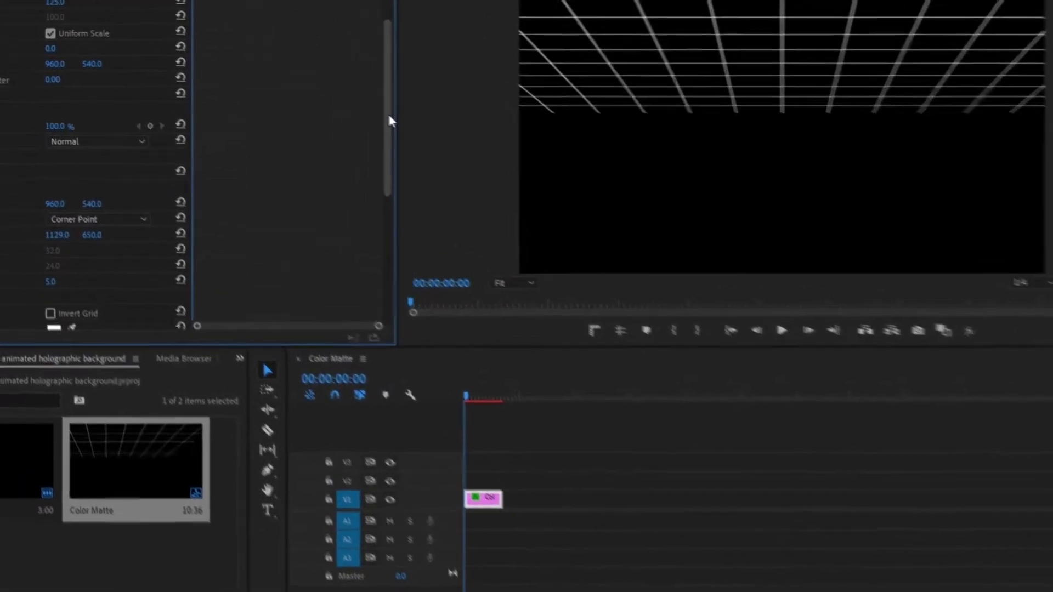
{"action": "left_click_drag", "start_coordinate": [387, 120], "coordinate": [399, 251]}
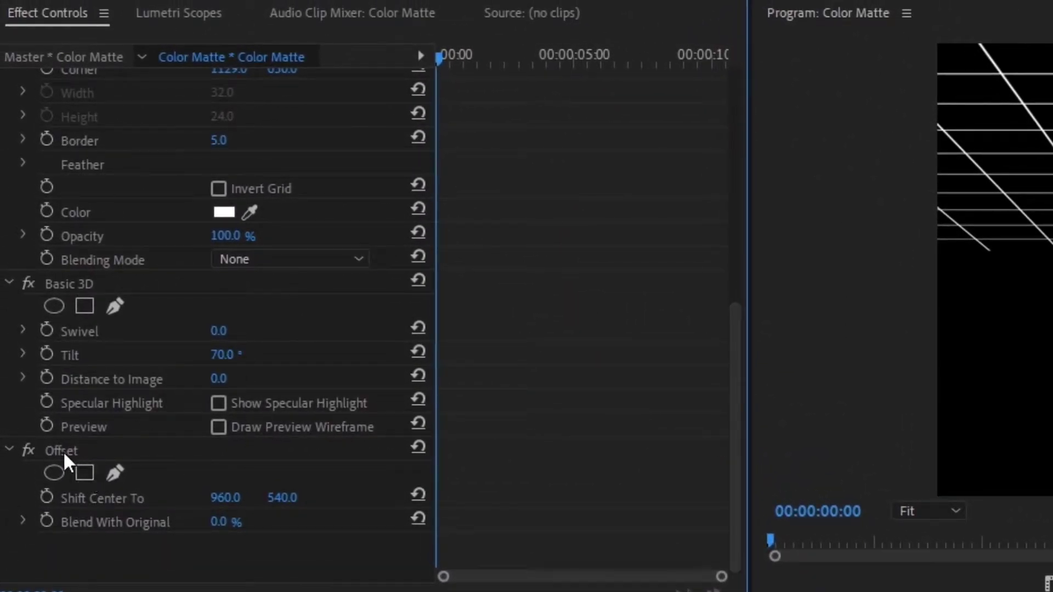
{"action": "left_click_drag", "start_coordinate": [57, 450], "coordinate": [89, 280]}
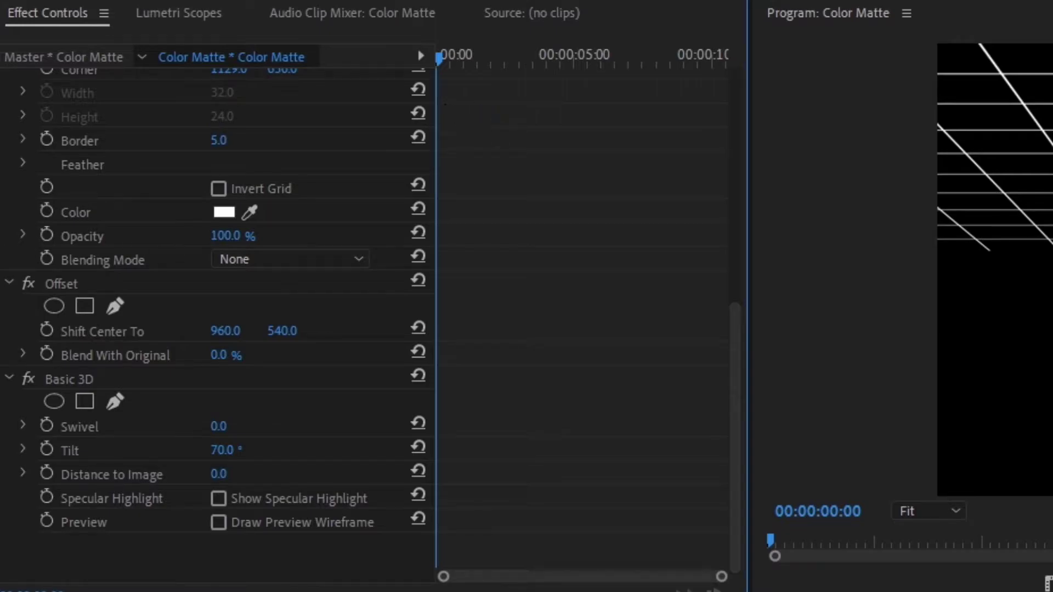
Animate Offset's Shift Center To from a keyframe at the clip's start to a negative vertical value, with the second keyframe at the clip's end.
{"action": "left_click", "coordinate": [46, 330]}
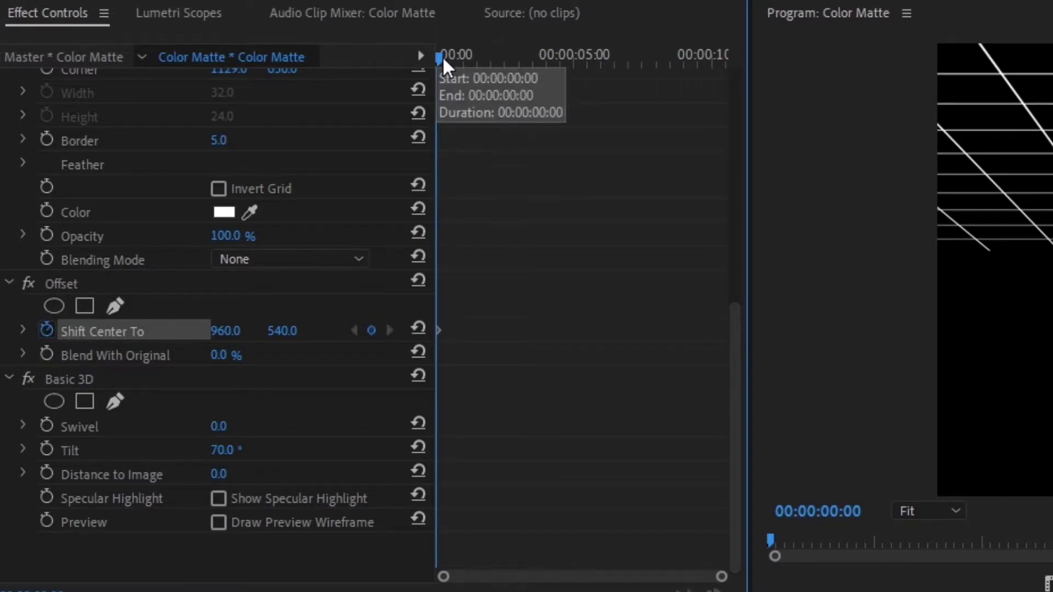
{"action": "left_click_drag", "start_coordinate": [439, 57], "coordinate": [700, 61]}
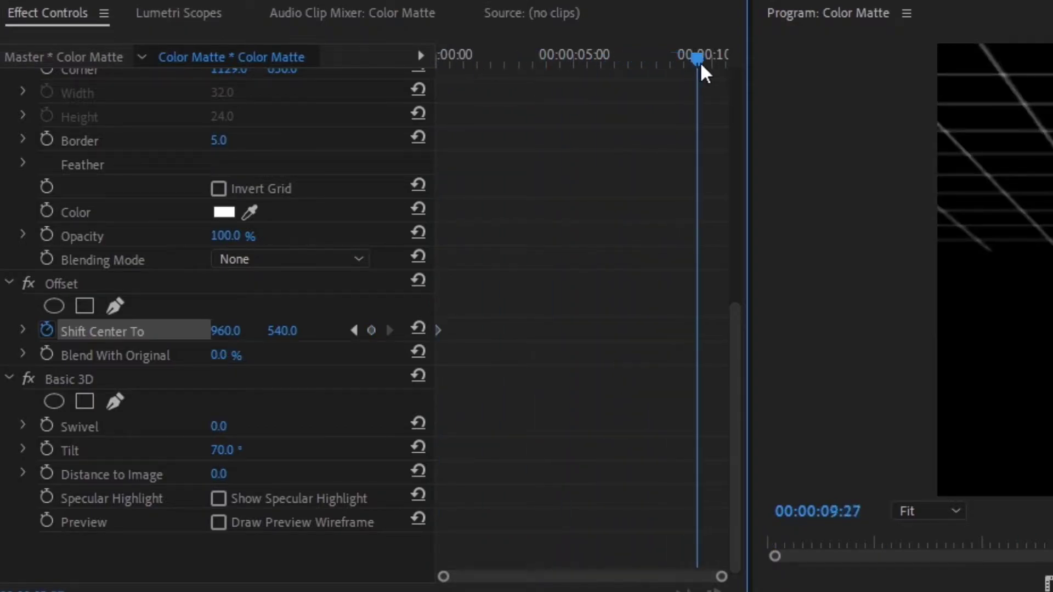
{"action": "left_click", "coordinate": [291, 332]}
{"action": "type", "text": "-970"}
{"action": "key", "text": "Return"}
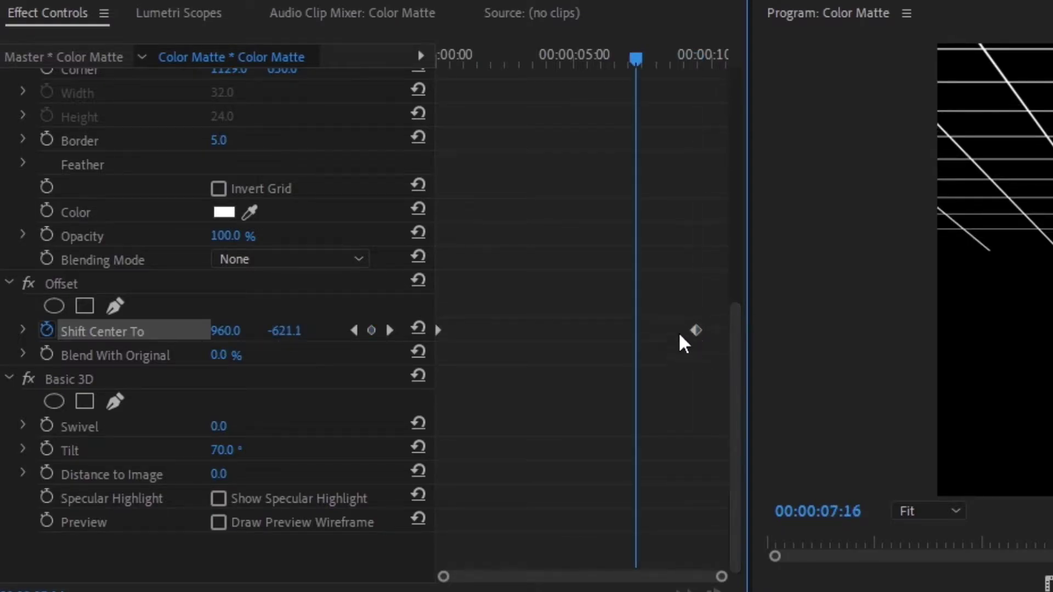
{"action": "left_click_drag", "start_coordinate": [696, 330], "coordinate": [726, 343]}
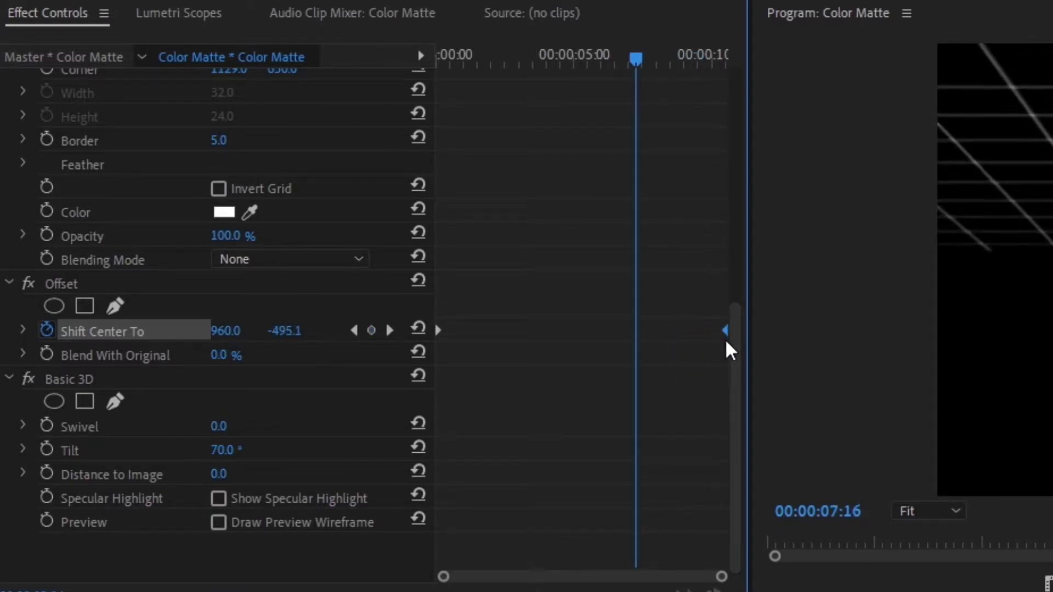
{"action": "left_click_drag", "start_coordinate": [634, 57], "coordinate": [541, 56]}
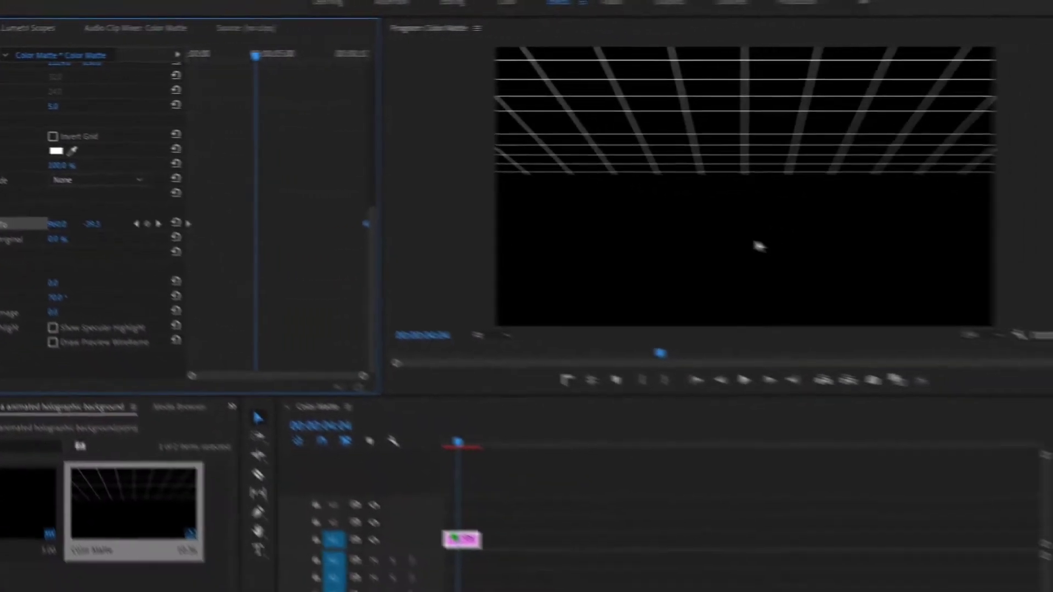
Search the effects for glow and apply VR Glow to the Color Matte clip.
{"action": "left_click_drag", "start_coordinate": [966, 46], "coordinate": [886, 39]}
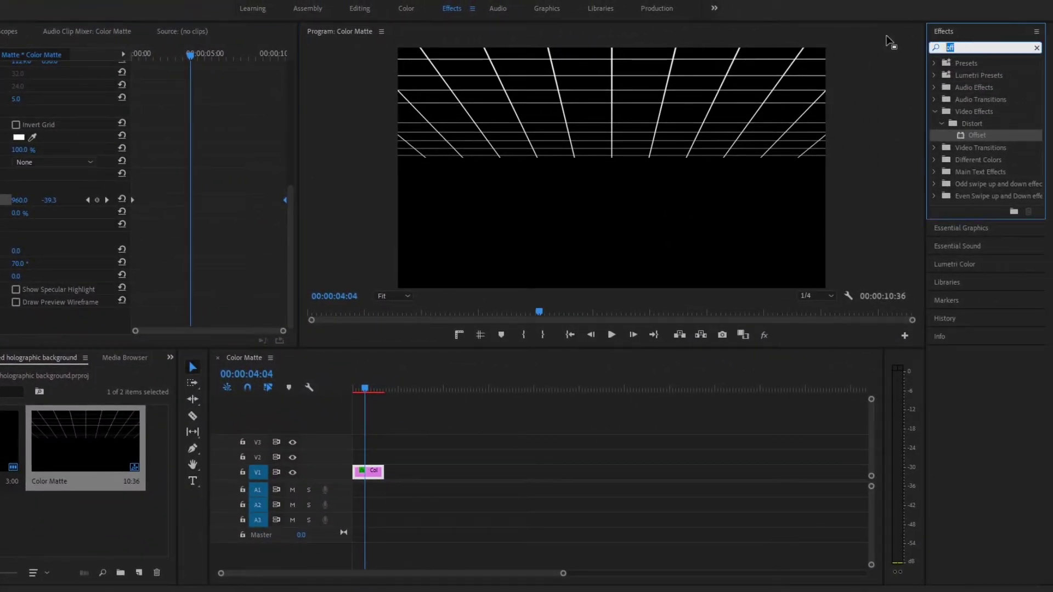
{"action": "key", "text": "BackSpace"}
{"action": "type", "text": "glow"}
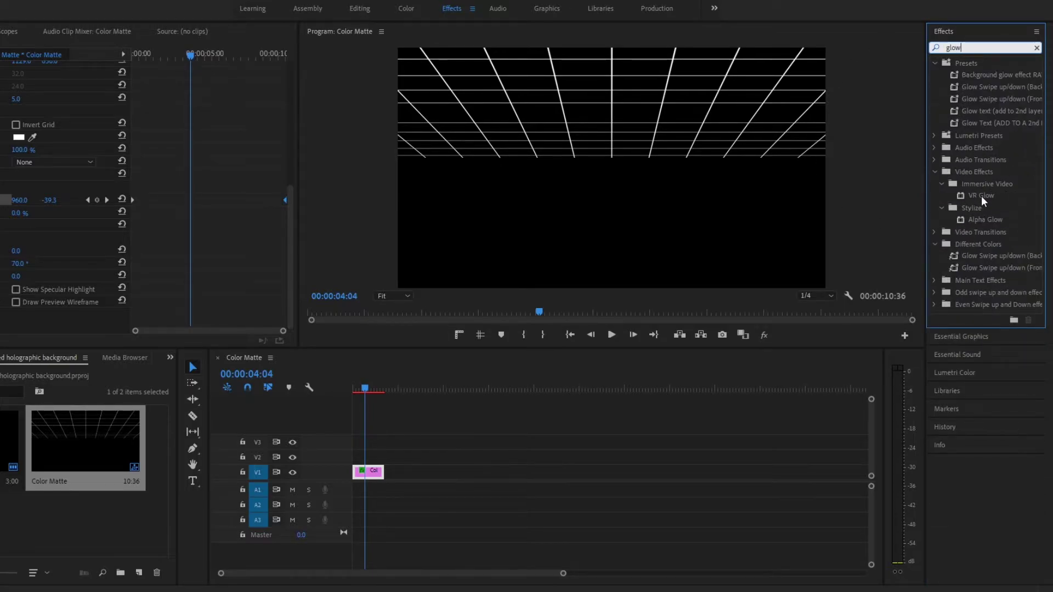
{"action": "left_click_drag", "start_coordinate": [982, 200], "coordinate": [696, 266]}
{"action": "left_click_drag", "start_coordinate": [454, 360], "coordinate": [370, 473]}
Set VR Glow's Luma Threshold to 0.30, Glow Radius to 46, Glow Brightness to 5.50 and Glow Saturation to 8.50.
{"action": "left_click_drag", "start_coordinate": [291, 205], "coordinate": [287, 265]}
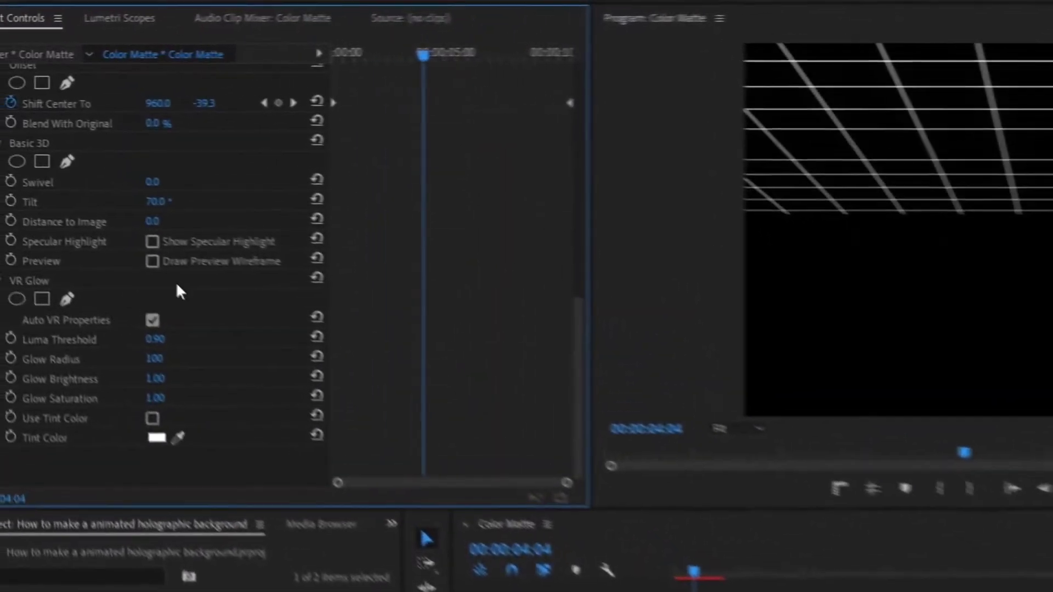
{"action": "left_click", "coordinate": [68, 274]}
{"action": "type", "text": "0"}
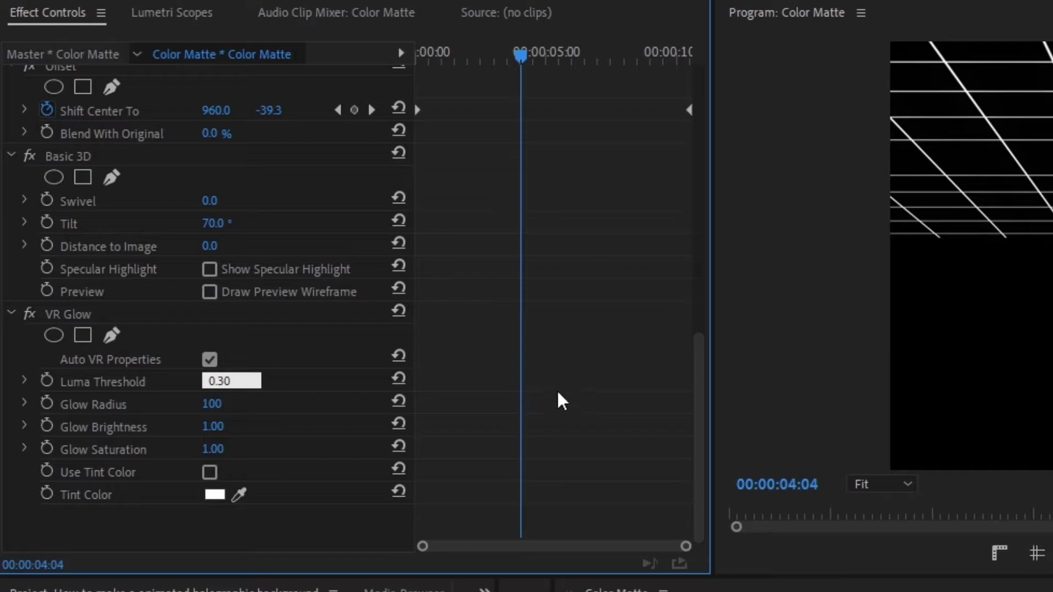
{"action": "left_click", "coordinate": [222, 403]}
{"action": "type", "text": "46"}
{"action": "left_click", "coordinate": [230, 420]}
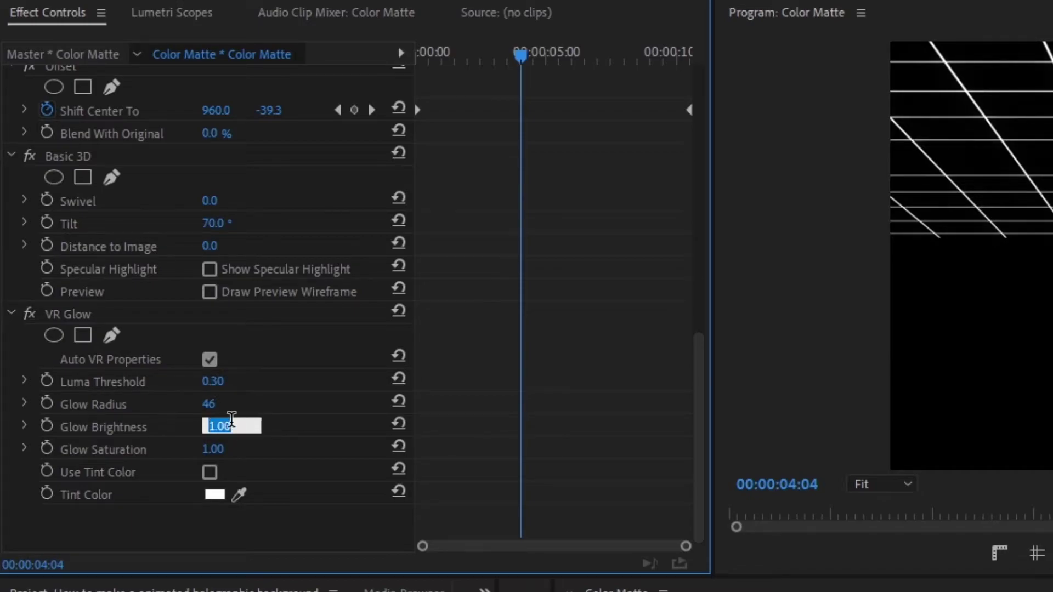
{"action": "type", "text": "5.5"}
{"action": "left_click", "coordinate": [232, 442]}
{"action": "type", "text": "8"}
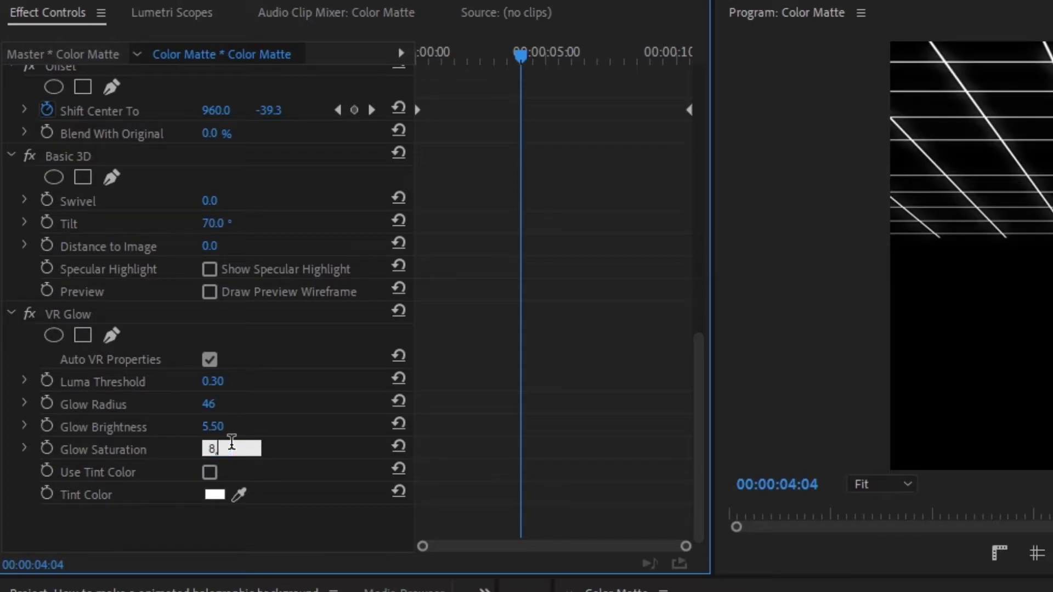
{"action": "type", "text": ".5"}
{"action": "key", "text": "Return"}
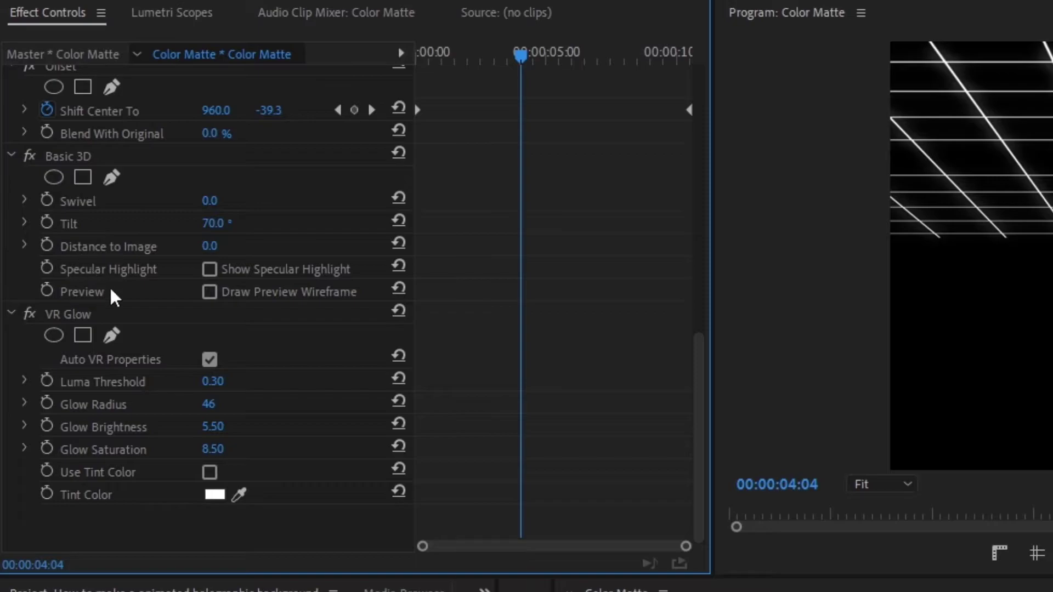
Duplicate the VR Glow effect on the same clip to intensify the glow.
{"action": "left_click", "coordinate": [64, 311]}
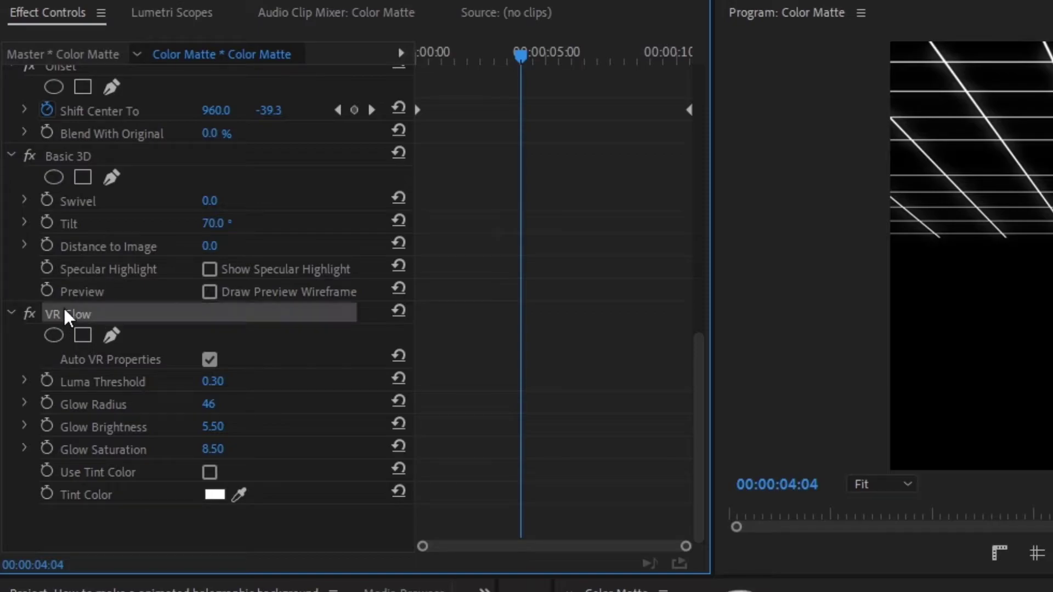
{"action": "key", "text": "ctrl+c"}
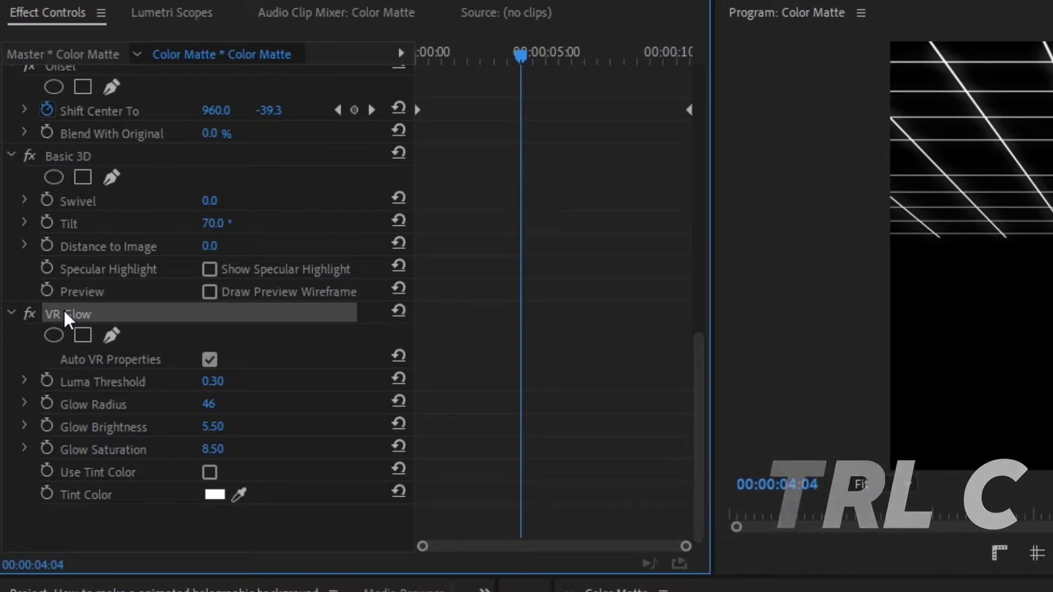
{"action": "key", "text": "ctrl+v"}
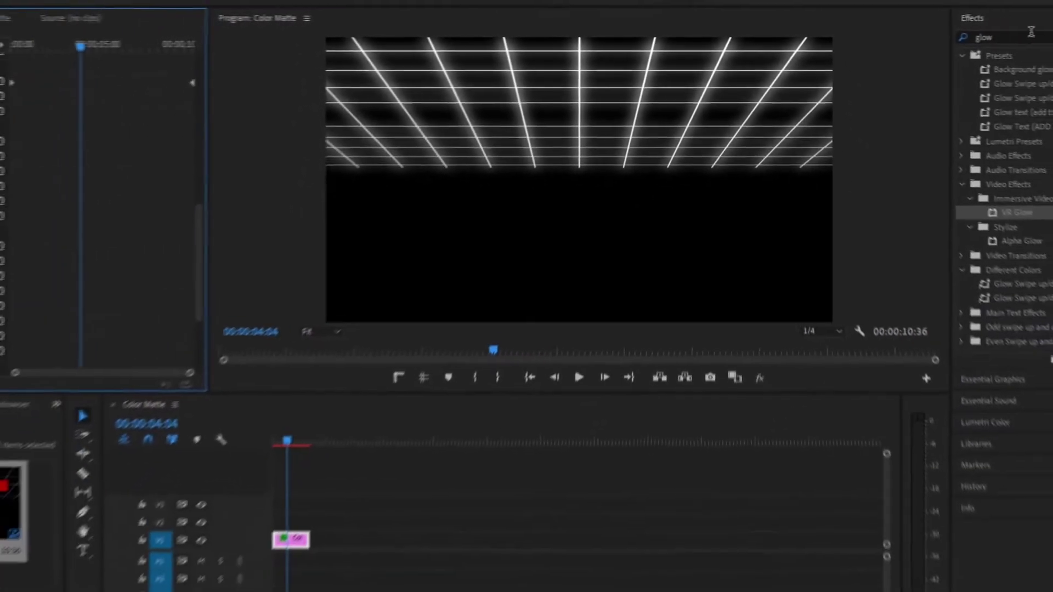
Find the Directional Blur effect and apply it to the Color Matte clip.
{"action": "key", "text": "BackSpace"}
{"action": "type", "text": "d"}
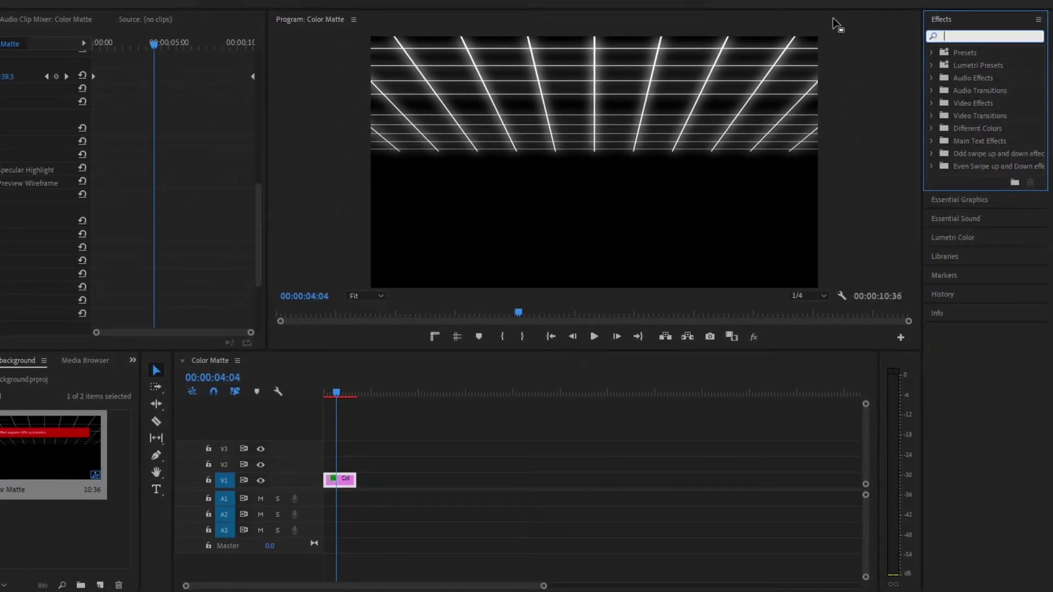
{"action": "type", "text": "ir"}
{"action": "left_click_drag", "start_coordinate": [987, 127], "coordinate": [333, 483]}
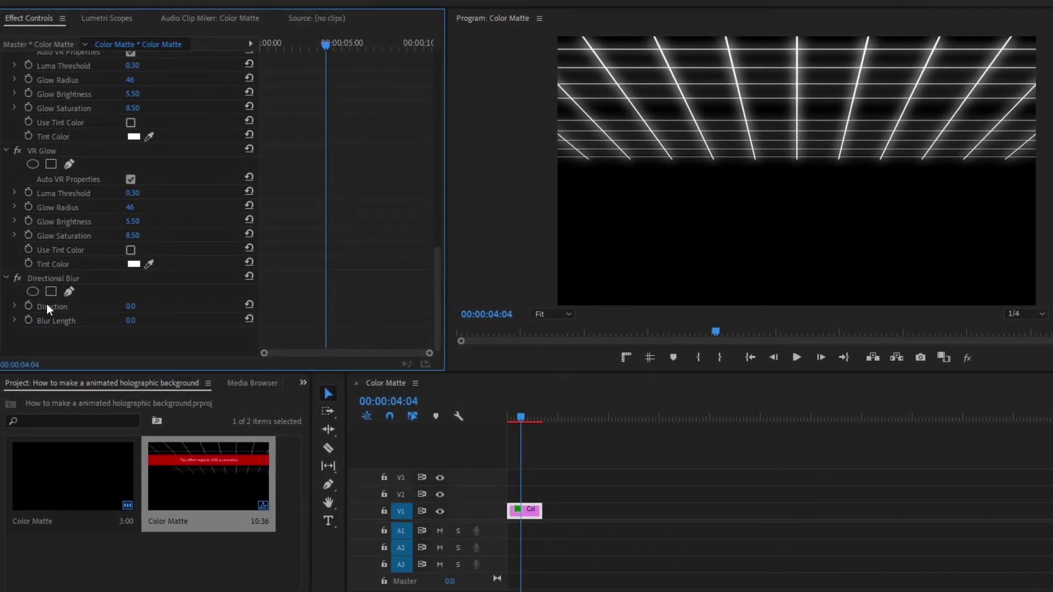
Add a rectangular mask to Directional Blur and reshape it into a thin full-width strip over the grid's lower edge.
{"action": "left_click", "coordinate": [51, 292]}
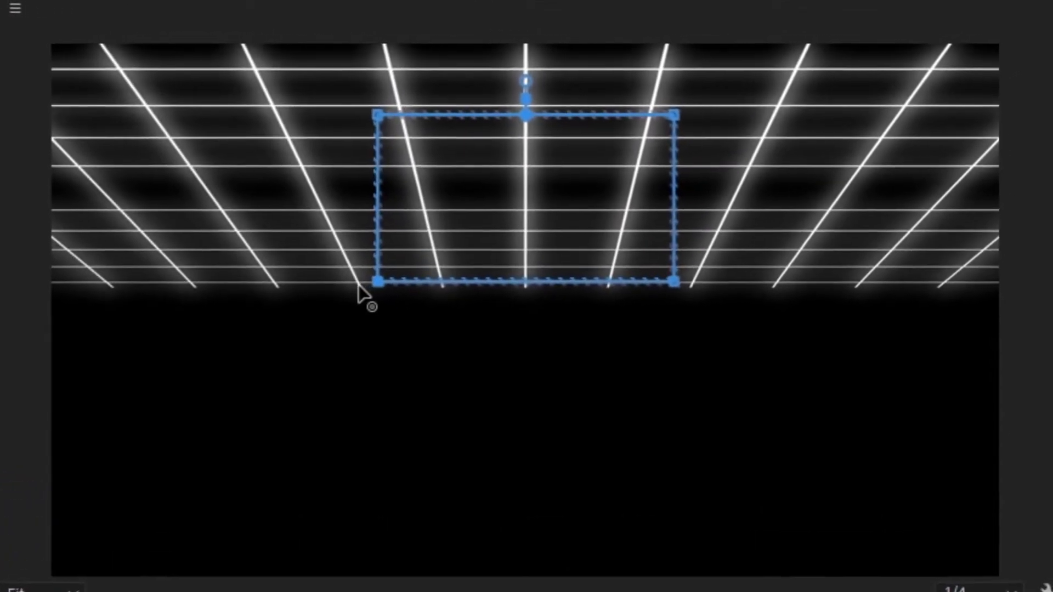
{"action": "left_click_drag", "start_coordinate": [303, 301], "coordinate": [14, 307]}
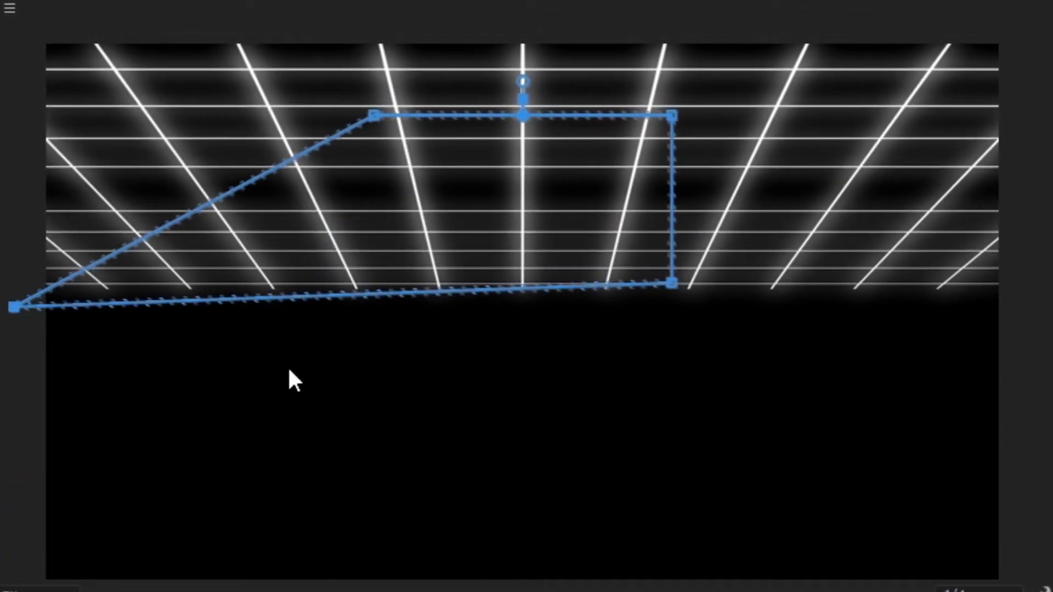
{"action": "left_click_drag", "start_coordinate": [1018, 294], "coordinate": [1029, 307]}
{"action": "left_click_drag", "start_coordinate": [673, 118], "coordinate": [1034, 268]}
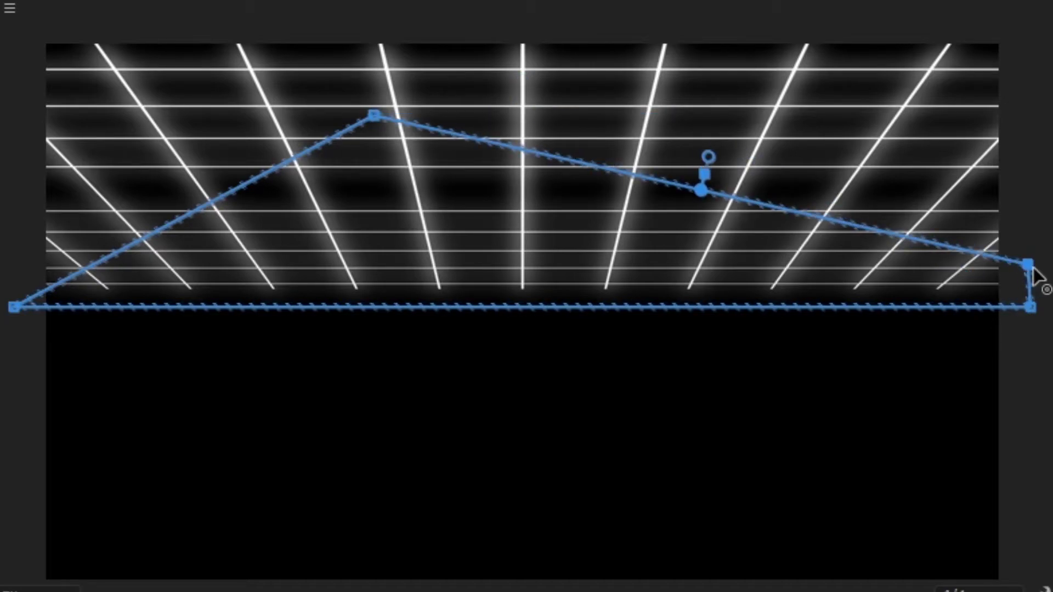
{"action": "left_click_drag", "start_coordinate": [67, 228], "coordinate": [9, 269]}
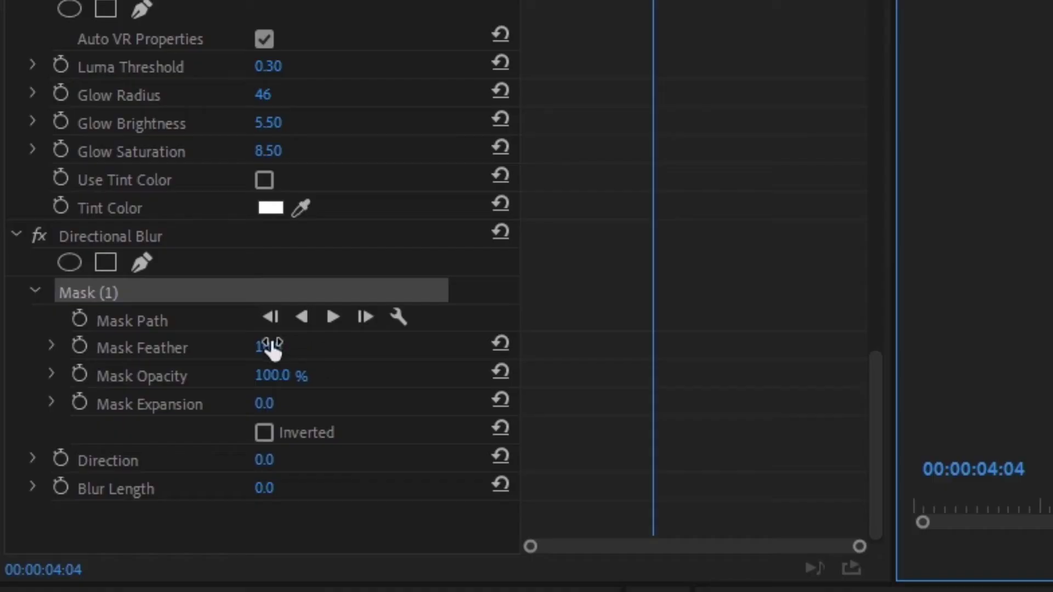
Set the Directional Blur mask's feather to 70 and the effect's Blur Length to 51.
{"action": "left_click", "coordinate": [274, 347]}
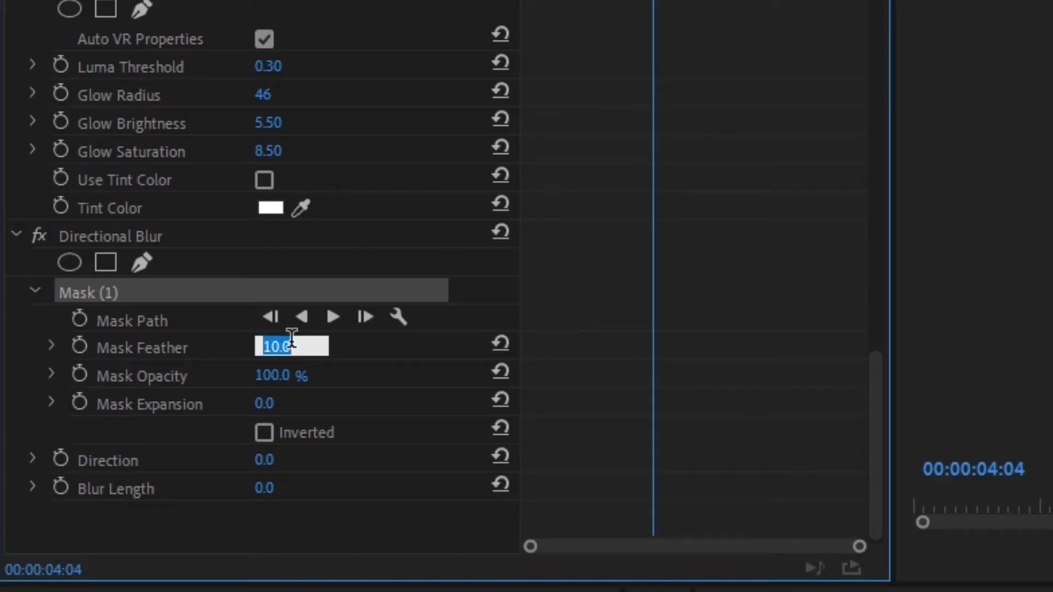
{"action": "type", "text": "70"}
{"action": "left_click_drag", "start_coordinate": [264, 487], "coordinate": [292, 479]}
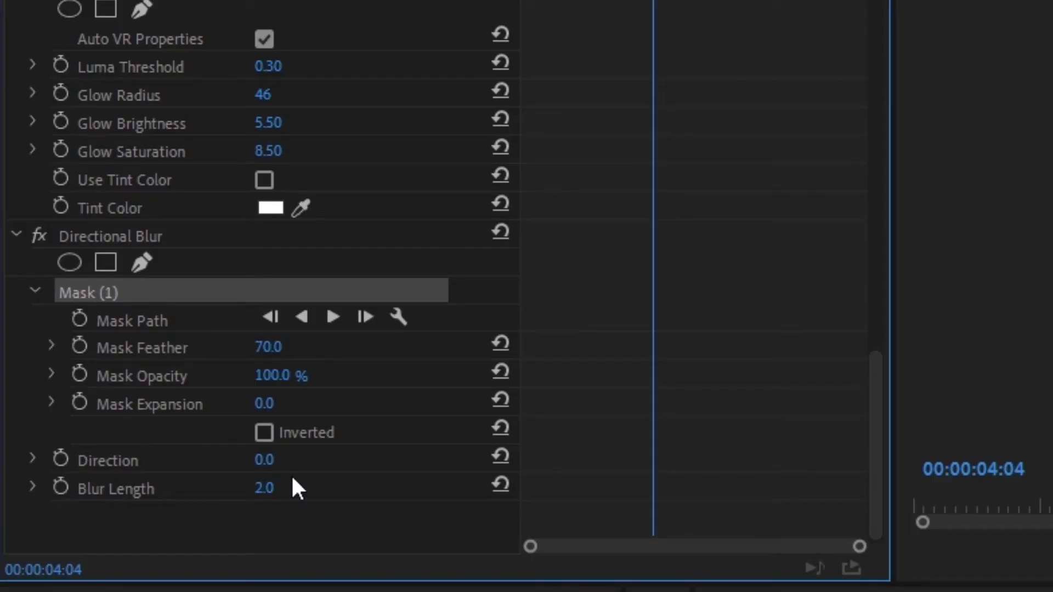
{"action": "left_click", "coordinate": [292, 479]}
{"action": "type", "text": "51"}
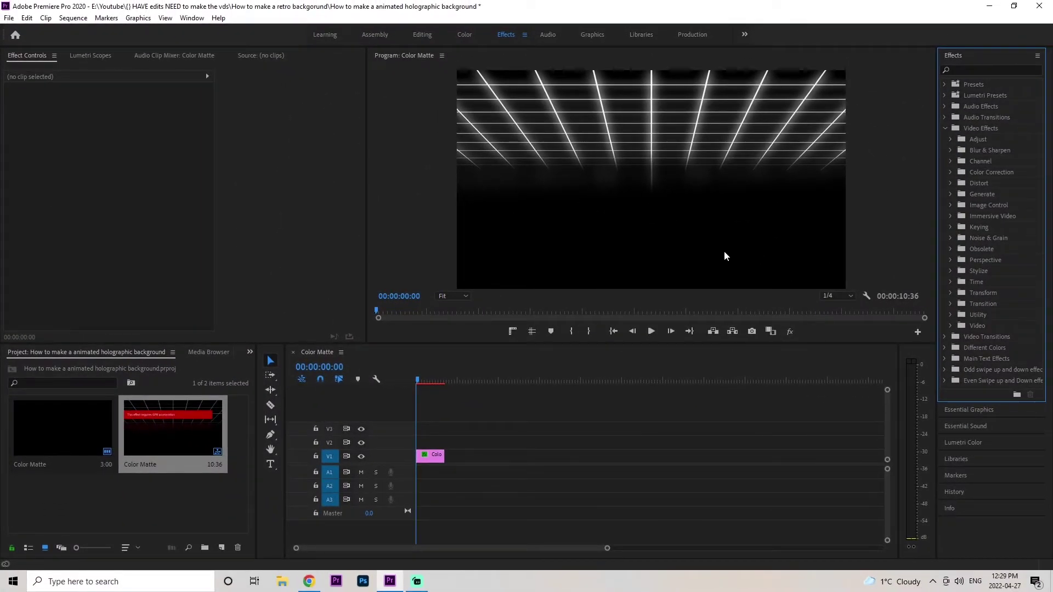
Duplicate the Color Matte clip onto track V2 and apply the Vertical Flip effect to the copy.
{"action": "left_click", "coordinate": [427, 458]}
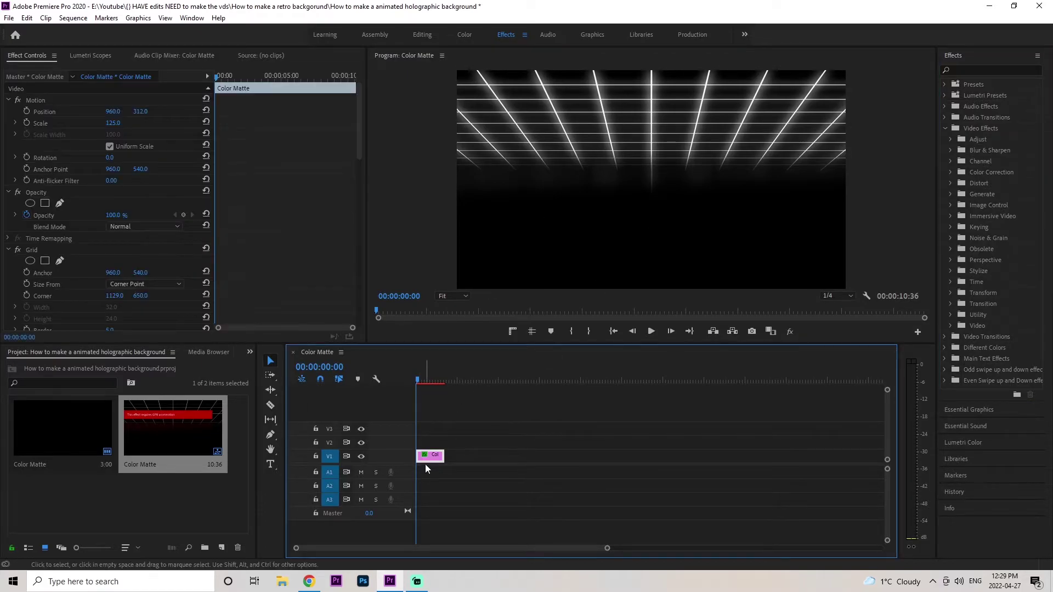
{"action": "left_click_drag", "start_coordinate": [428, 458], "coordinate": [428, 443]}
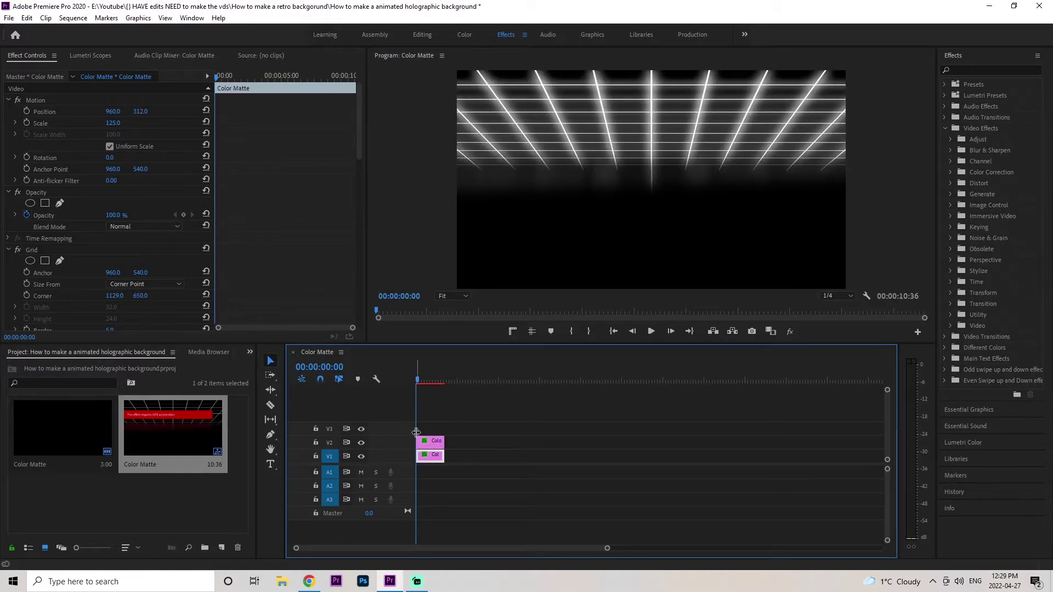
{"action": "left_click", "coordinate": [433, 446]}
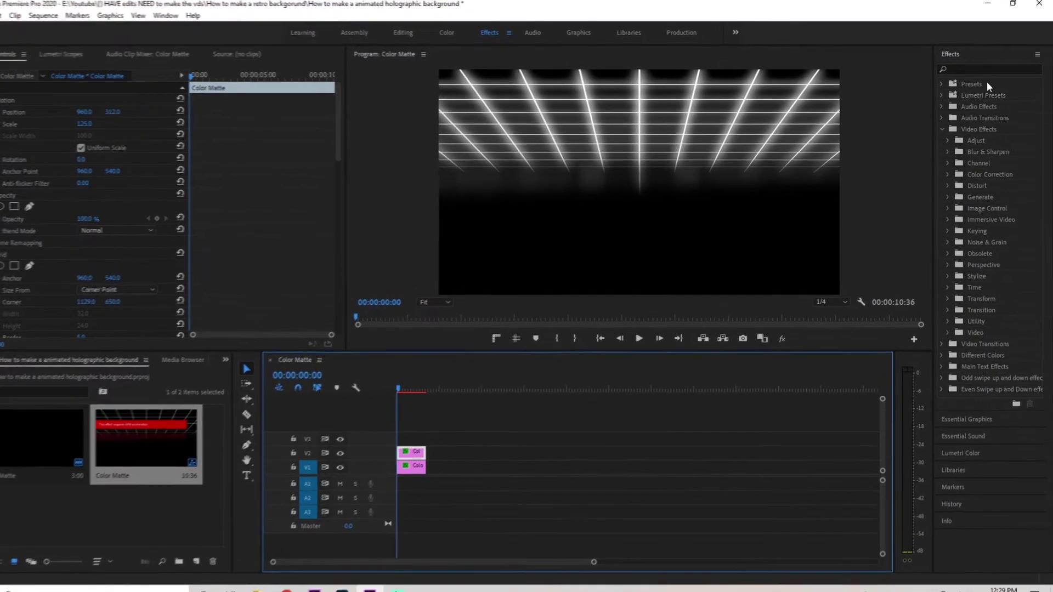
{"action": "left_click", "coordinate": [981, 69]}
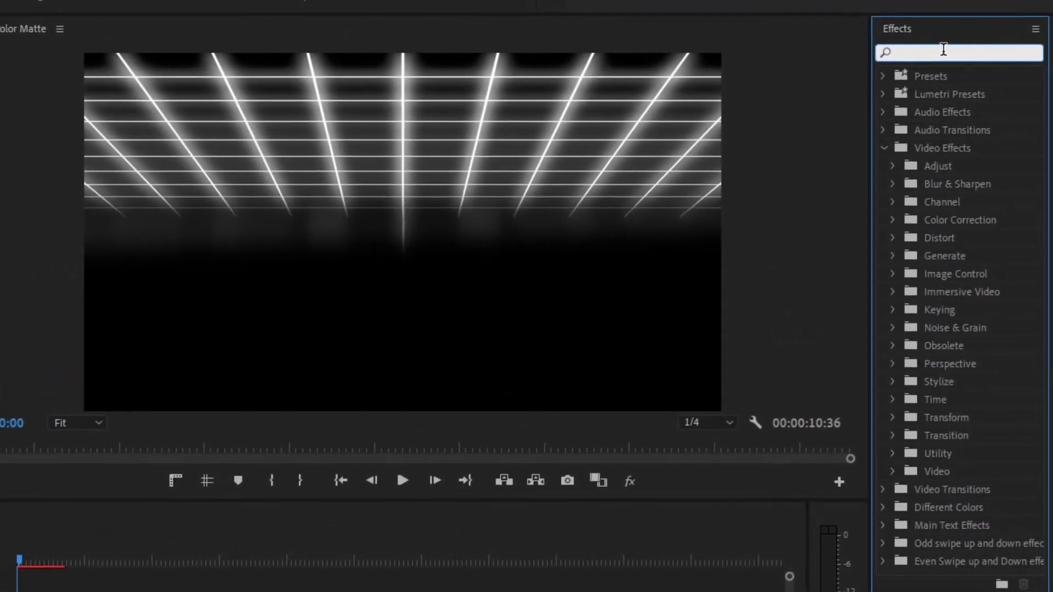
{"action": "type", "text": "vert"}
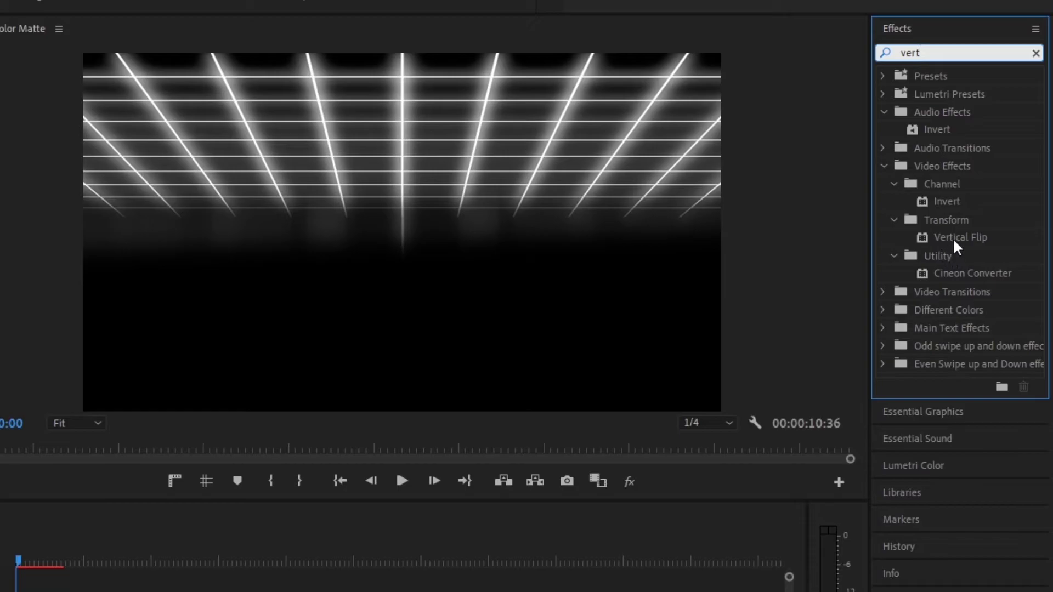
{"action": "double_click", "coordinate": [953, 241]}
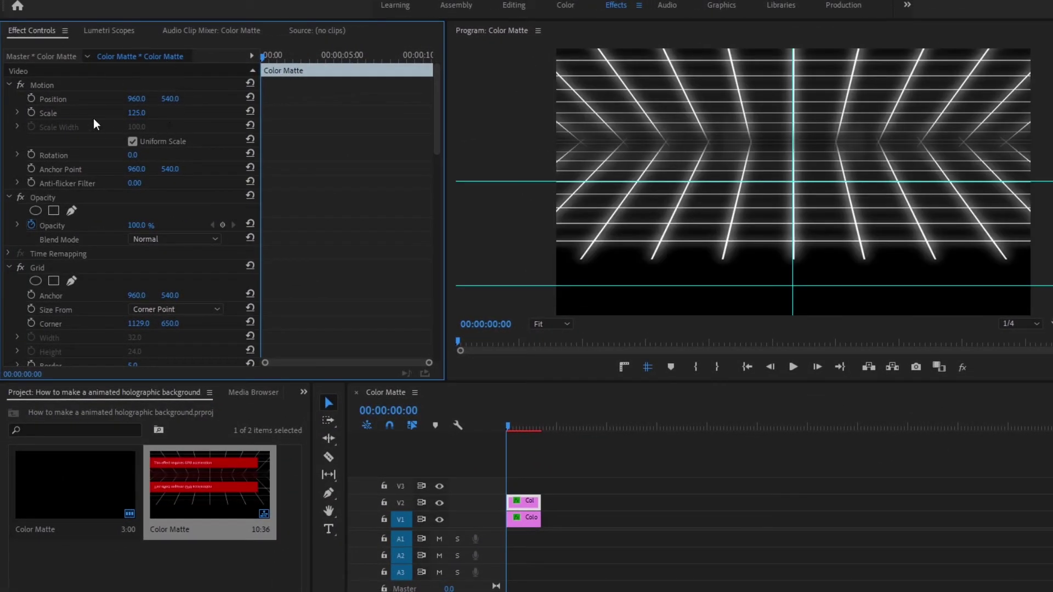
Set the vertical position of the flipped Color Matte clip on V2 to 947.
{"action": "left_click", "coordinate": [175, 97]}
{"action": "type", "text": "947"}
{"action": "key", "text": "Return"}
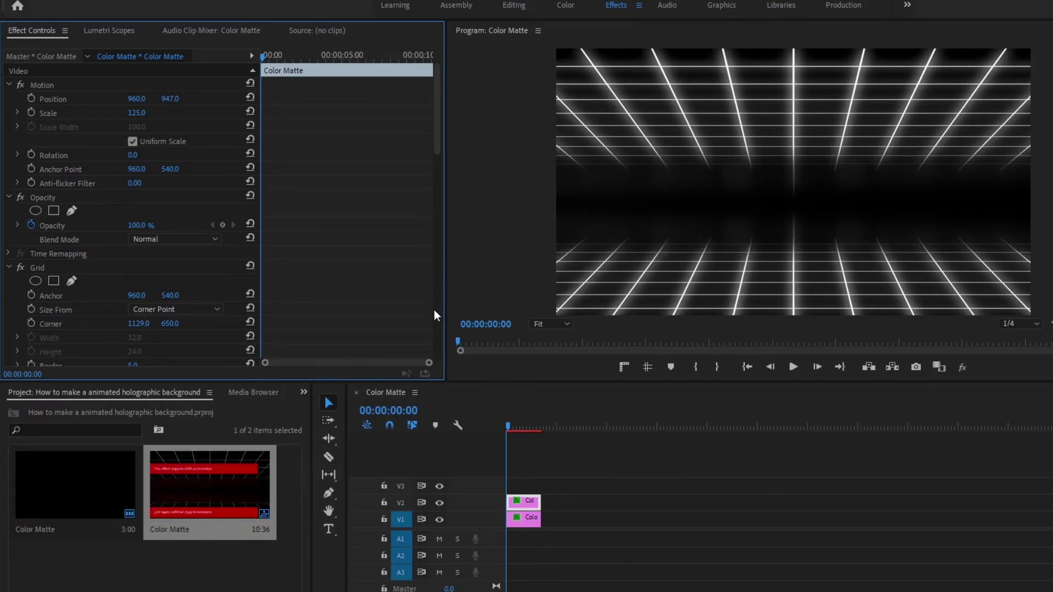
Set the vertical position of the original Color Matte clip on V1 to 216.
{"action": "left_click", "coordinate": [521, 518]}
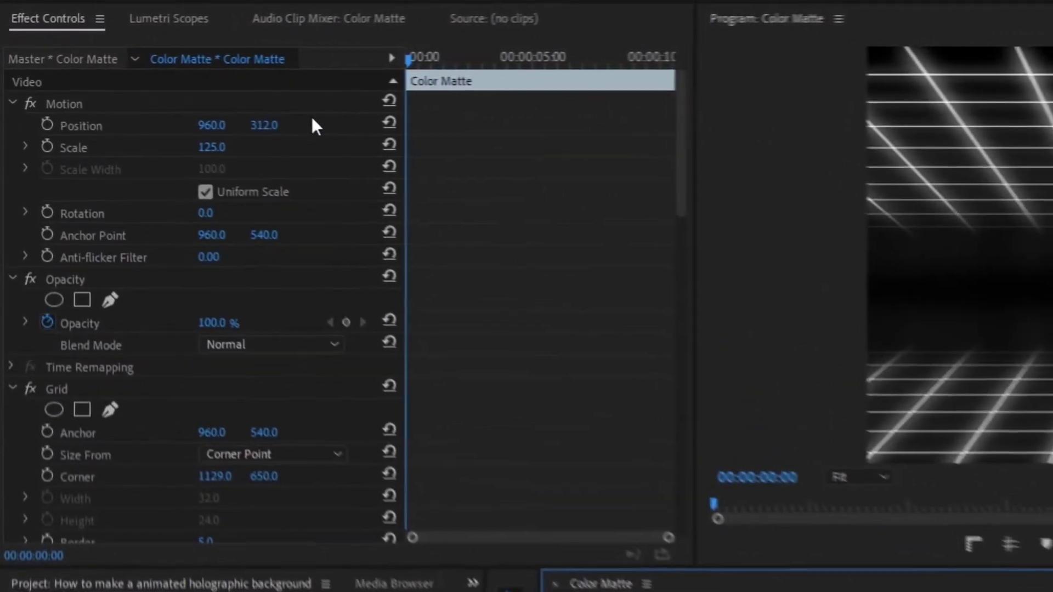
{"action": "left_click", "coordinate": [272, 124]}
{"action": "type", "text": "218.0"}
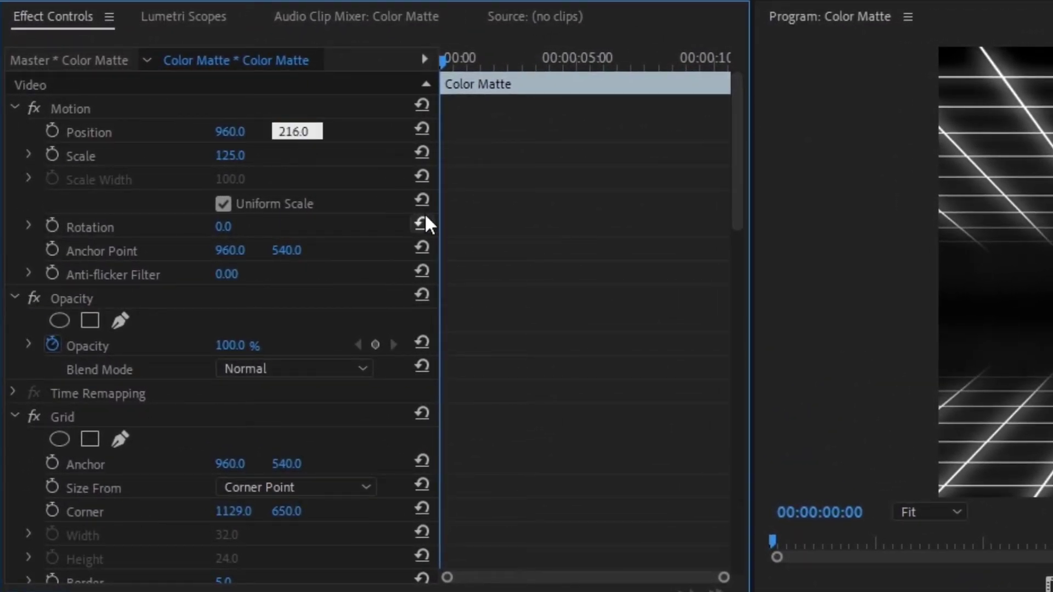
{"action": "key", "text": "Return"}
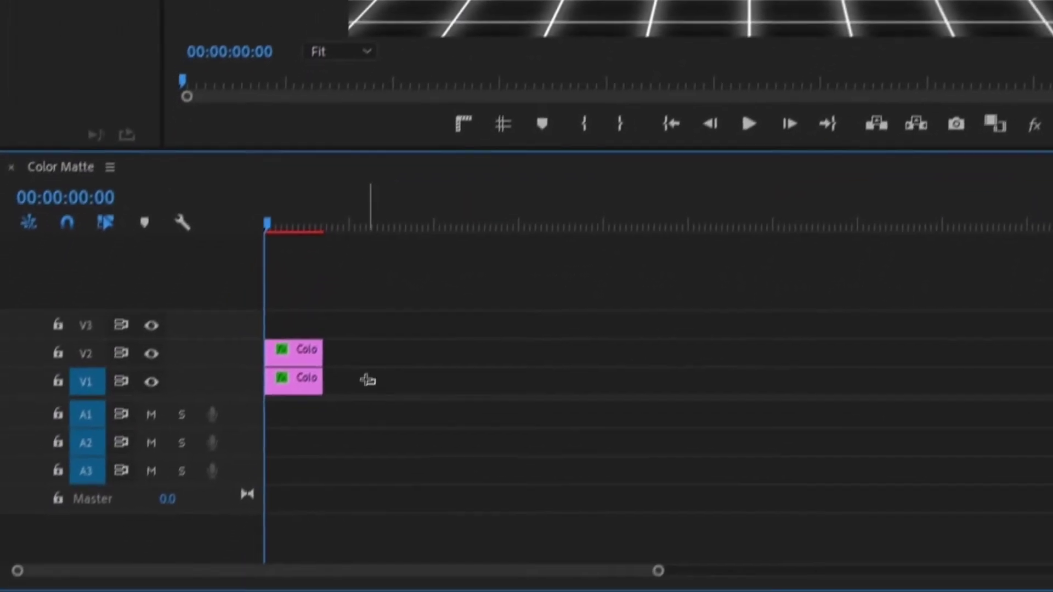
Nest both Color Matte clips into one sequence, keeping the default name.
{"action": "left_click_drag", "start_coordinate": [375, 385], "coordinate": [318, 371]}
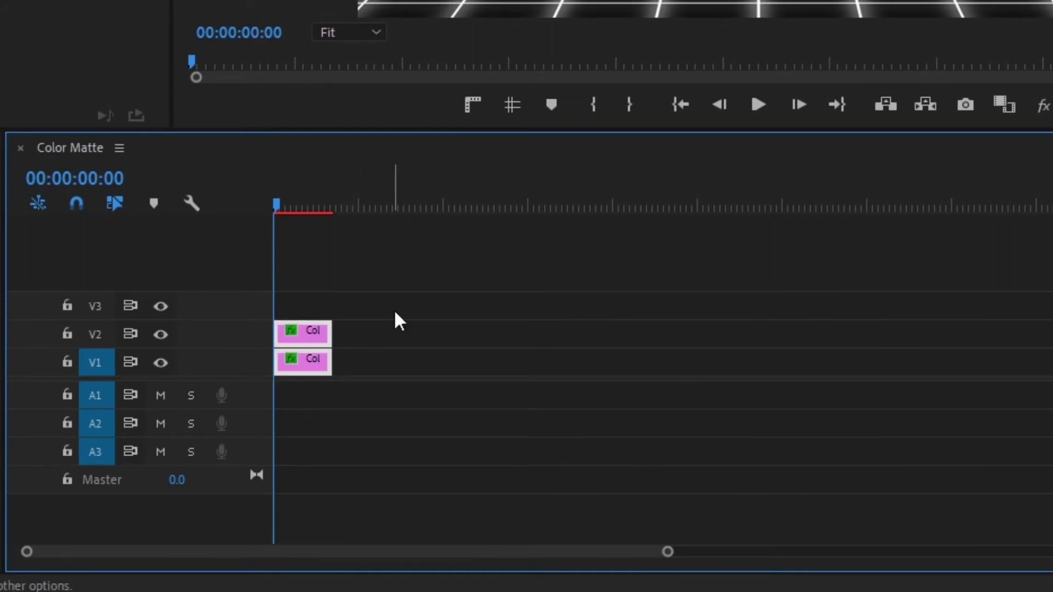
{"action": "right_click", "coordinate": [319, 344]}
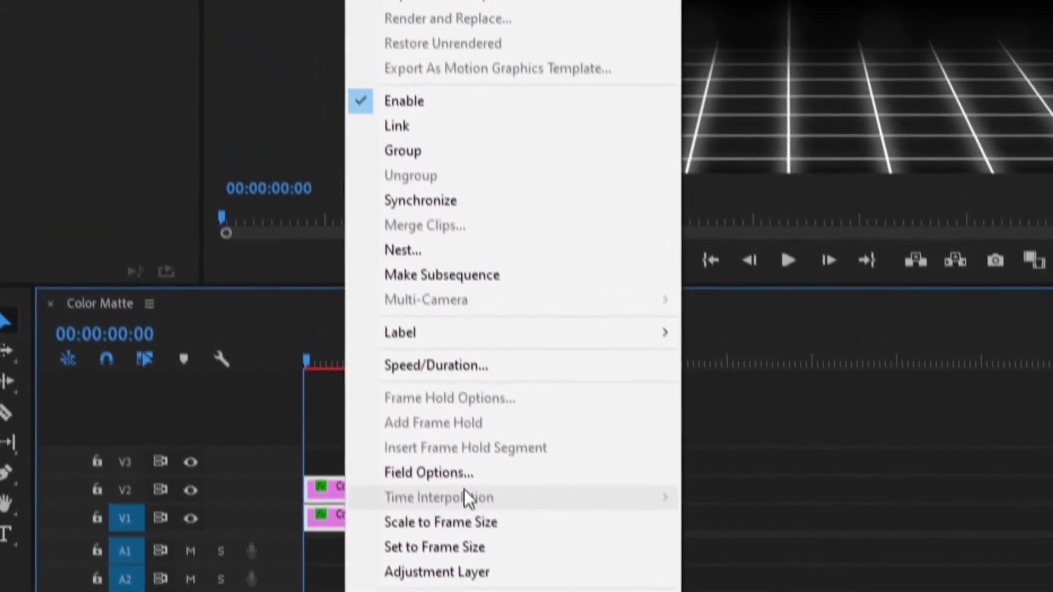
{"action": "left_click", "coordinate": [485, 290]}
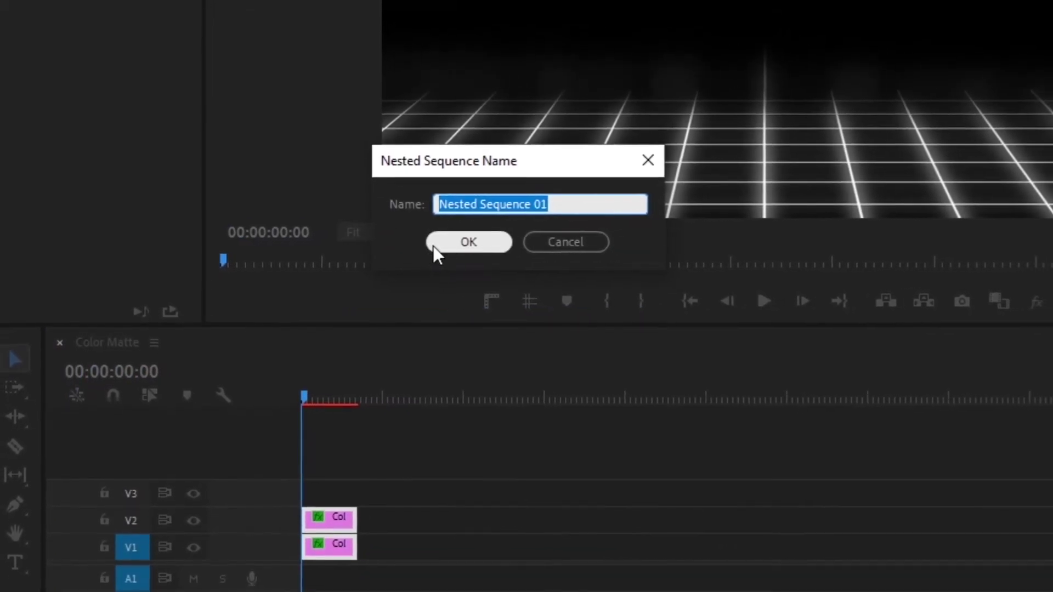
{"action": "left_click", "coordinate": [436, 250]}
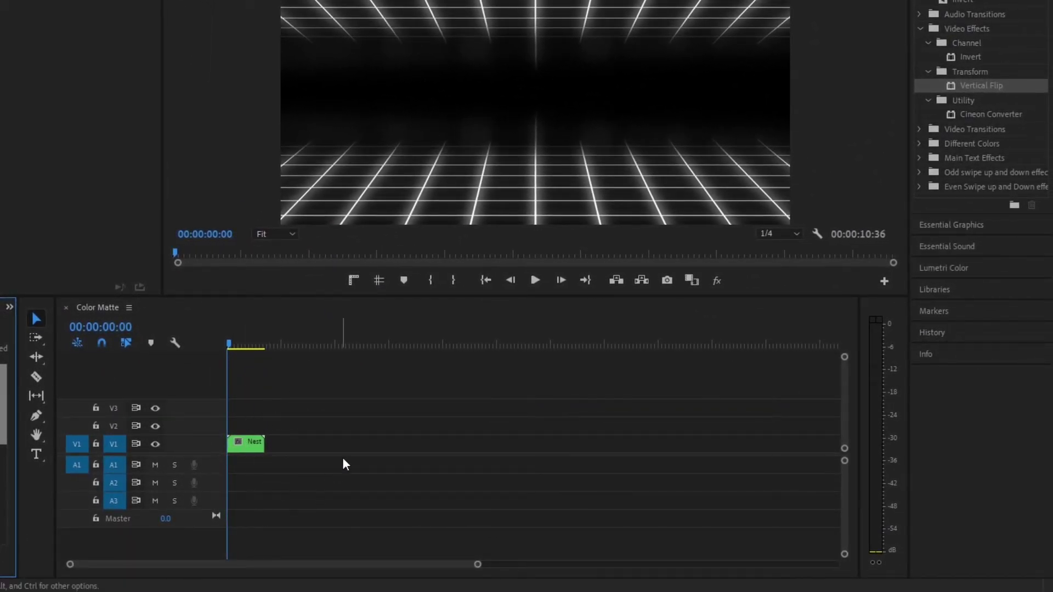
Find the Tint effect and apply it to the nested sequence clip.
{"action": "left_click_drag", "start_coordinate": [897, 30], "coordinate": [775, 26]}
{"action": "key", "text": "BackSpace"}
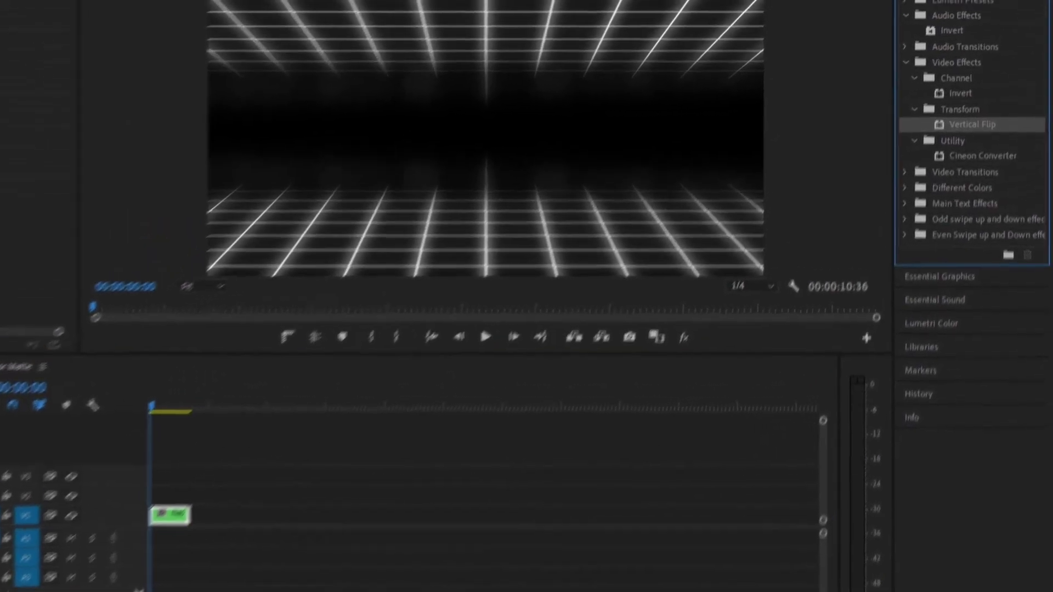
{"action": "type", "text": "t"}
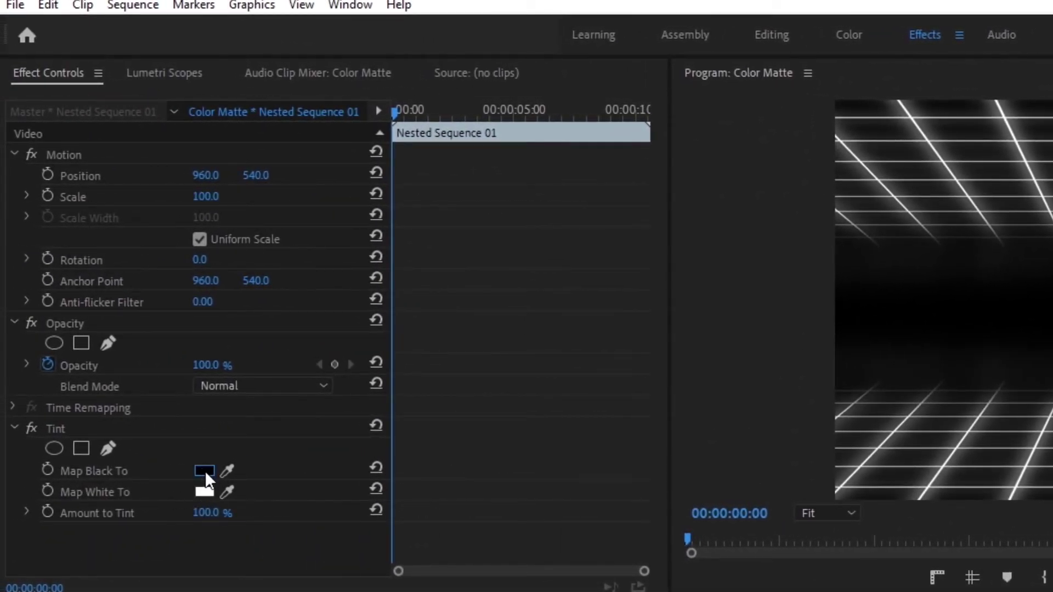
Set Tint's Map Black To colour to white (FFFFFF) and its Map White To colour to green (64E05A).
{"action": "left_click", "coordinate": [205, 470]}
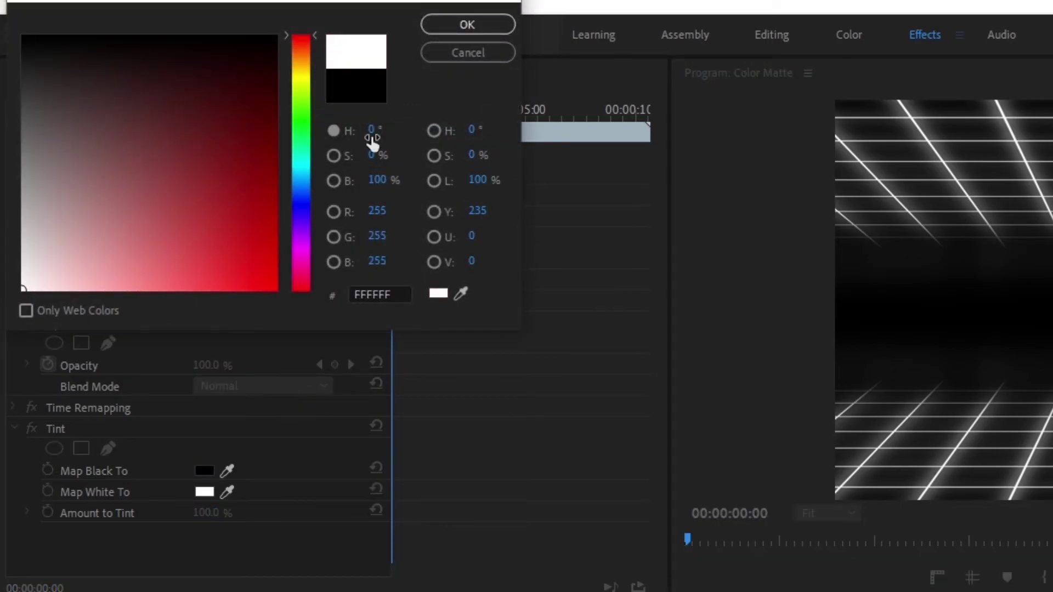
{"action": "left_click", "coordinate": [467, 25]}
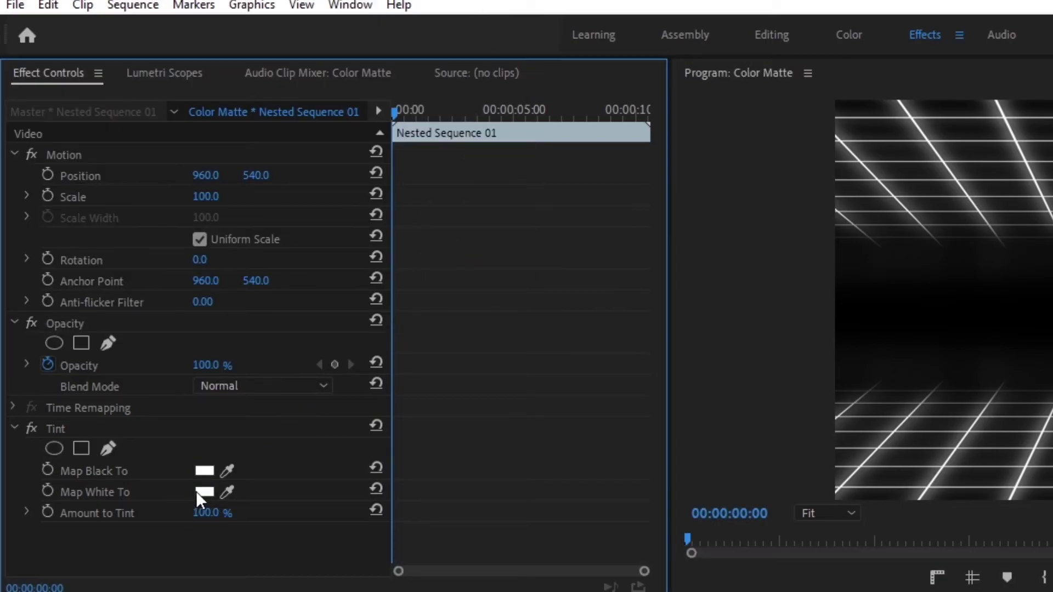
{"action": "left_click", "coordinate": [196, 491]}
{"action": "left_click_drag", "start_coordinate": [303, 39], "coordinate": [305, 116]}
{"action": "left_click_drag", "start_coordinate": [212, 201], "coordinate": [182, 259]}
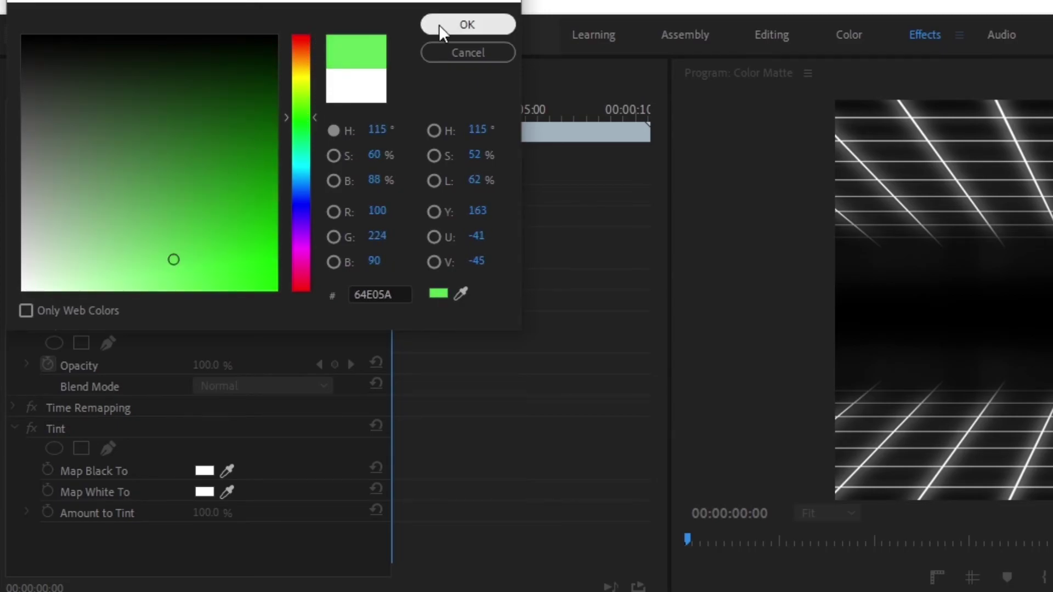
{"action": "left_click", "coordinate": [459, 23]}
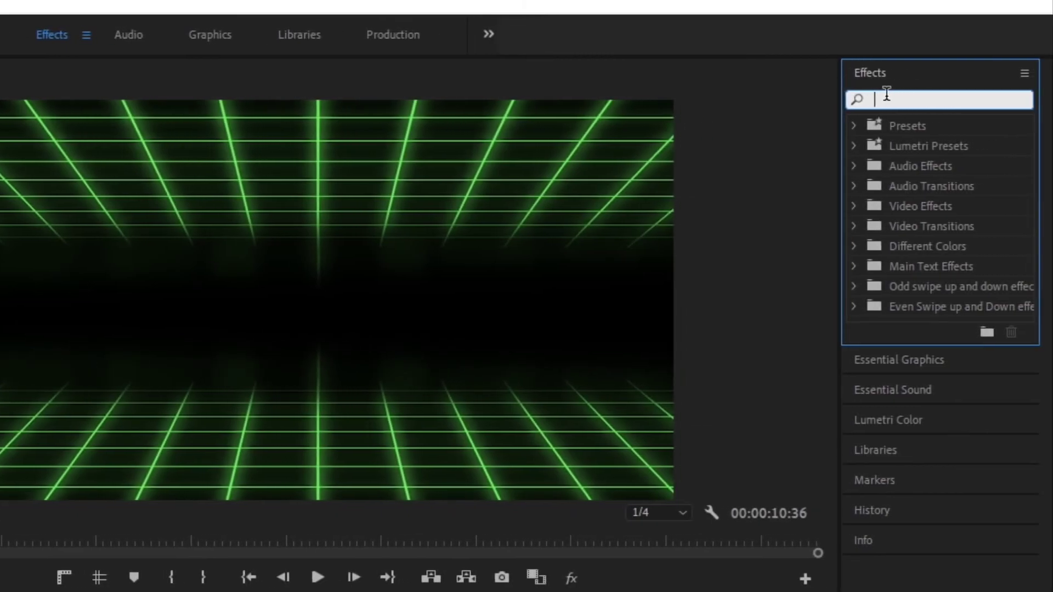
Search the effects for noise and select the Noise effect under Noise & Grain.
{"action": "left_click", "coordinate": [886, 94]}
{"action": "type", "text": "n"}
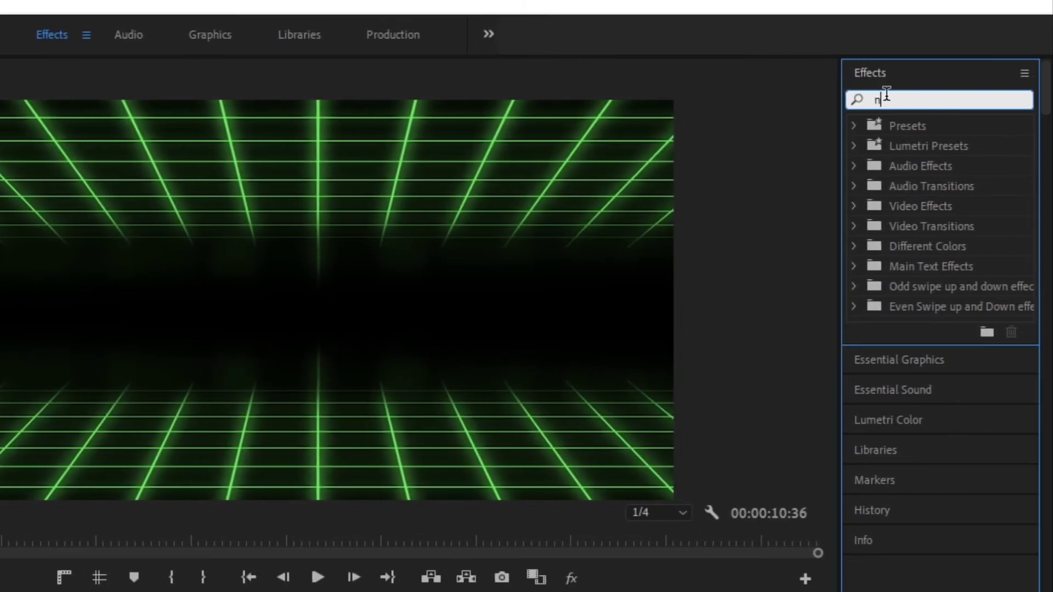
{"action": "type", "text": "oise"}
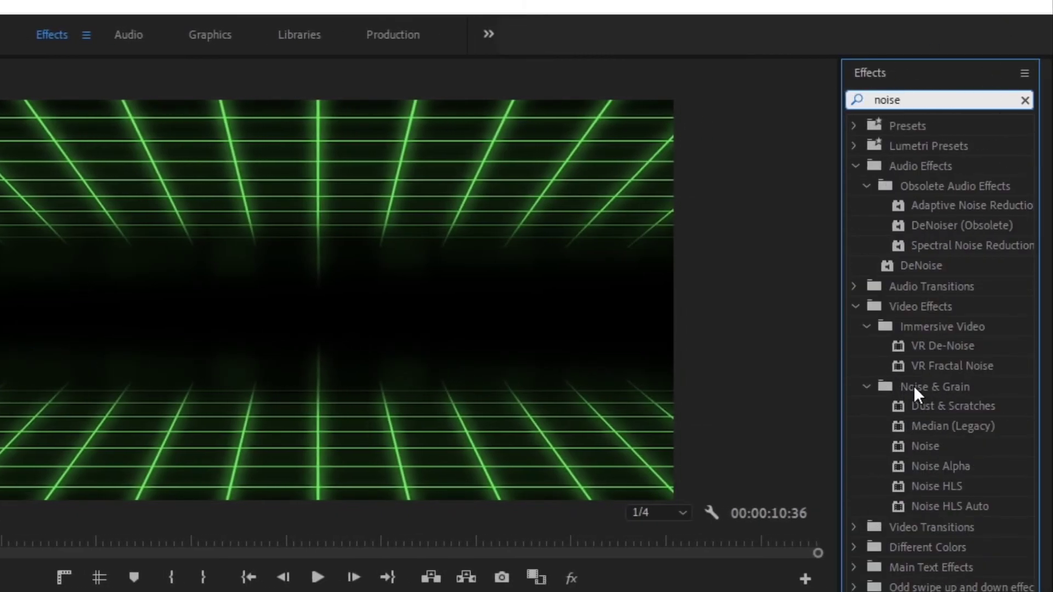
{"action": "left_click", "coordinate": [932, 446]}
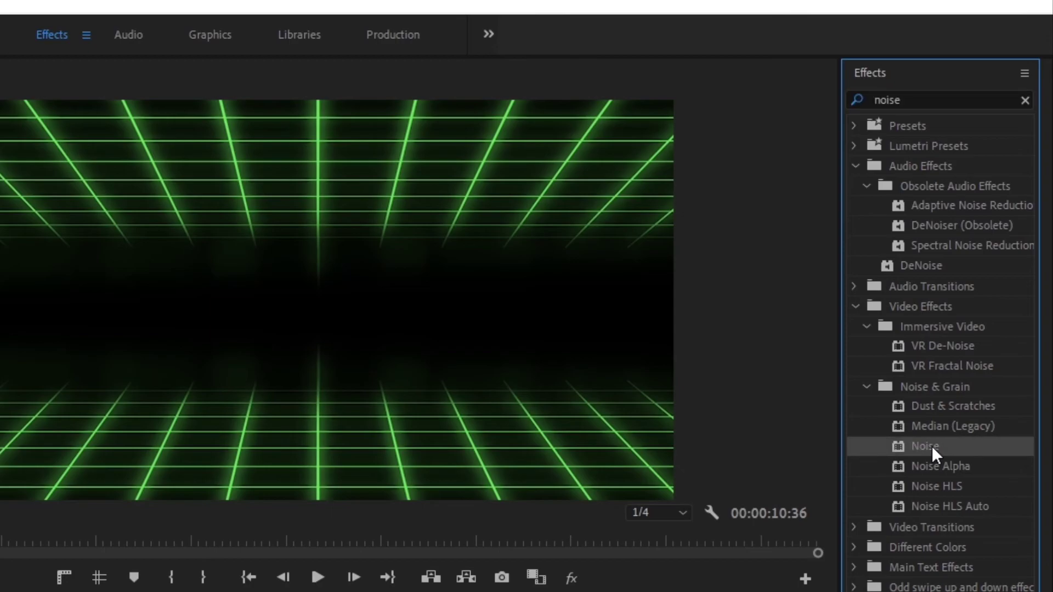